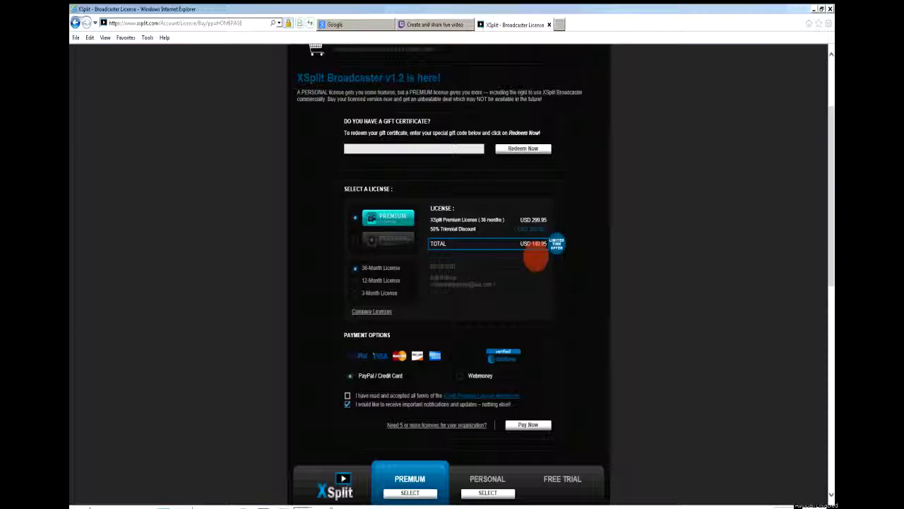
- Compare the features and prices of XSplit's Premium, Personal and Free Trial licences on the licence purchase page
{"action": "scroll", "coordinate": [535, 259], "scroll_direction": "down", "scroll_amount": 7}
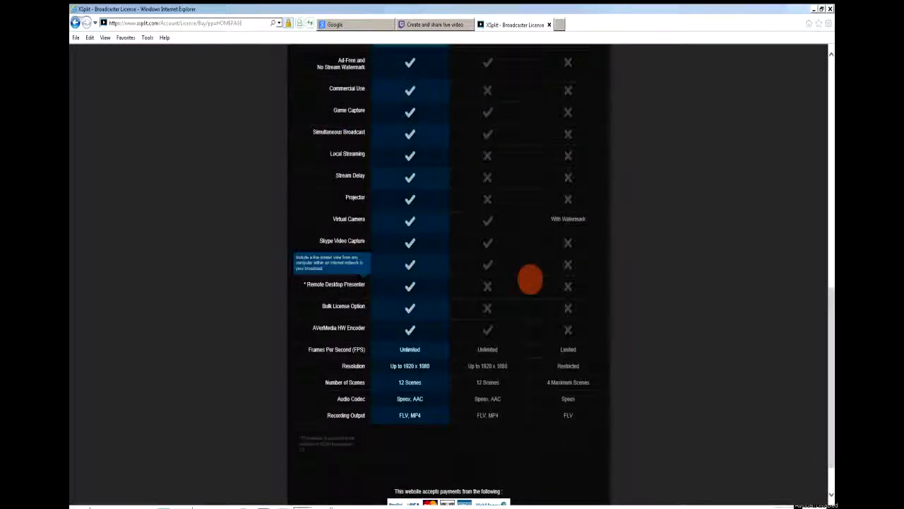
{"action": "scroll", "coordinate": [530, 279], "scroll_direction": "up", "scroll_amount": 2}
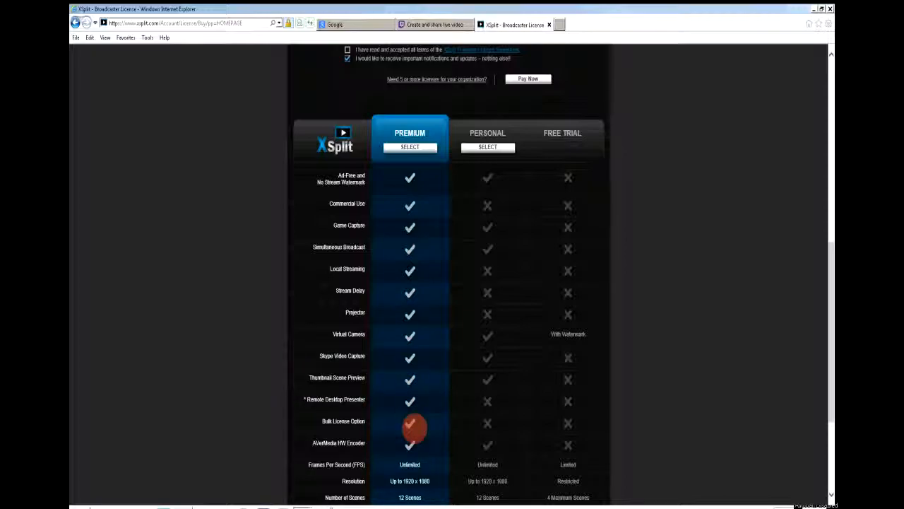
{"action": "scroll", "coordinate": [414, 427], "scroll_direction": "down", "scroll_amount": 3}
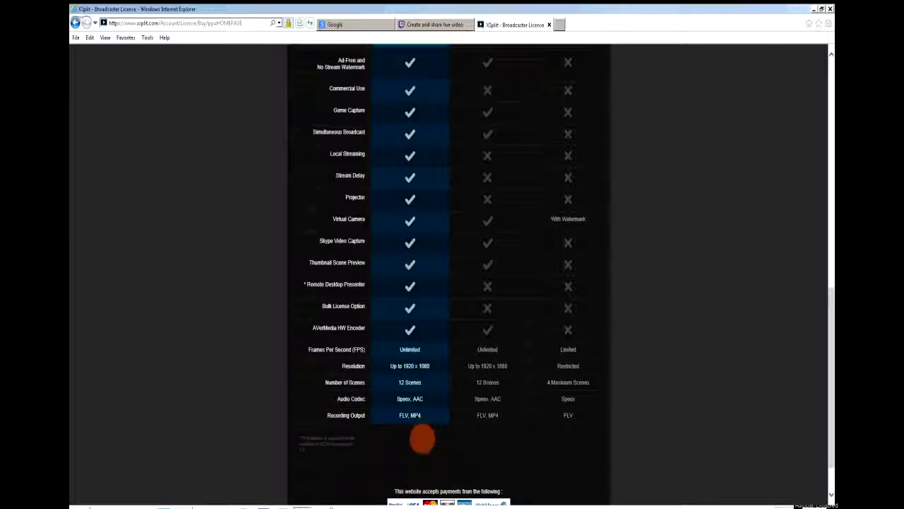
{"action": "scroll", "coordinate": [424, 443], "scroll_direction": "down", "scroll_amount": 1}
{"action": "scroll", "coordinate": [423, 437], "scroll_direction": "up", "scroll_amount": 4}
{"action": "scroll", "coordinate": [420, 452], "scroll_direction": "down", "scroll_amount": 2}
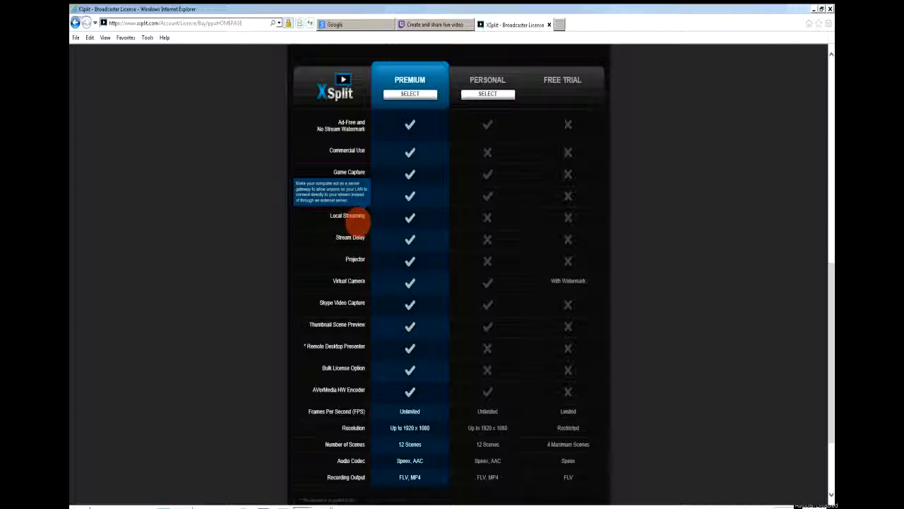
{"action": "scroll", "coordinate": [459, 225], "scroll_direction": "up", "scroll_amount": 3}
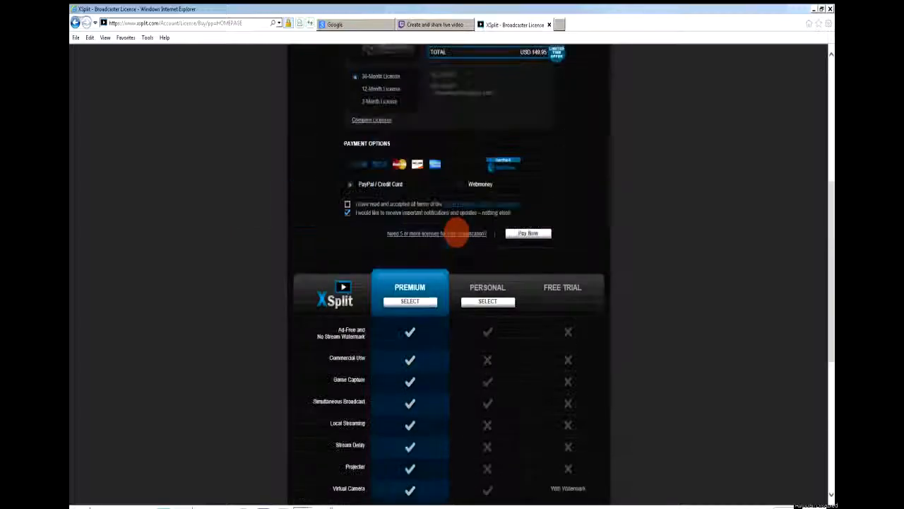
{"action": "scroll", "coordinate": [485, 284], "scroll_direction": "down", "scroll_amount": 3}
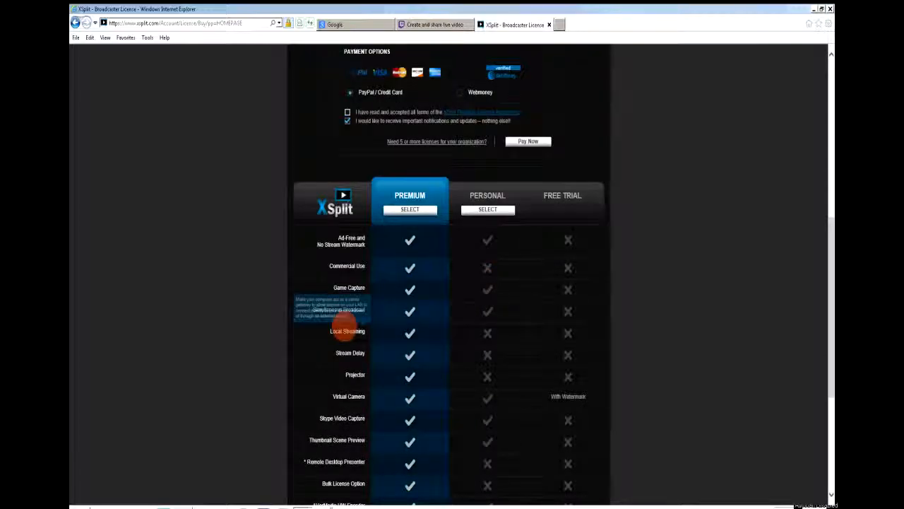
{"action": "scroll", "coordinate": [444, 238], "scroll_direction": "up", "scroll_amount": 10}
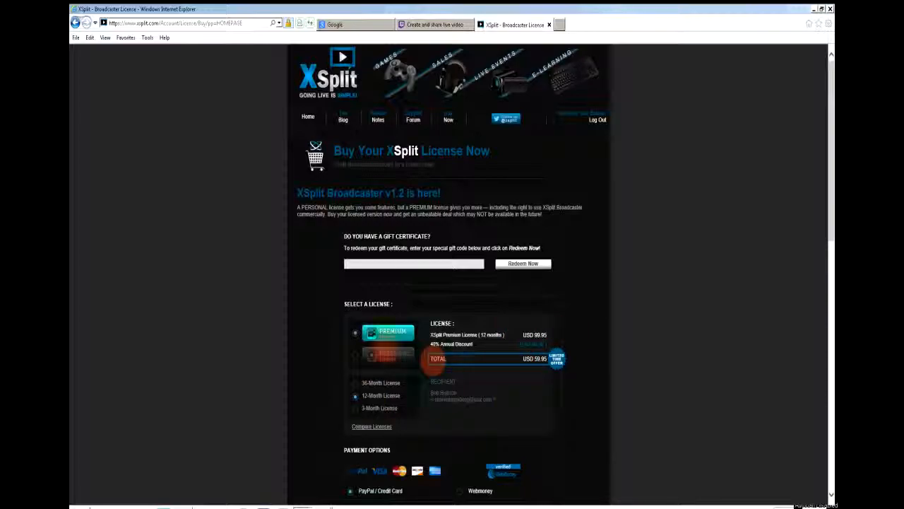
{"action": "left_click", "coordinate": [387, 353]}
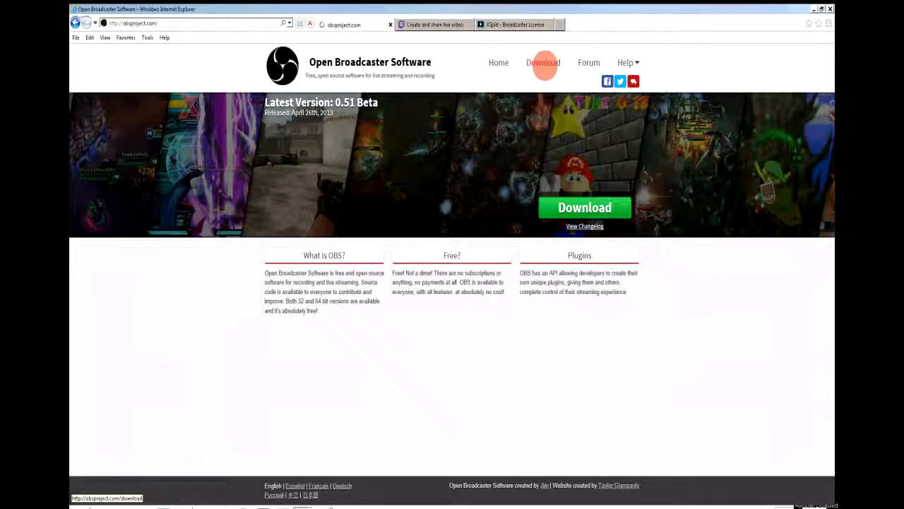
- Request the current stable 0.51 Beta download of Open Broadcaster Software and open its SourceForge project page
{"action": "left_click", "coordinate": [541, 63]}
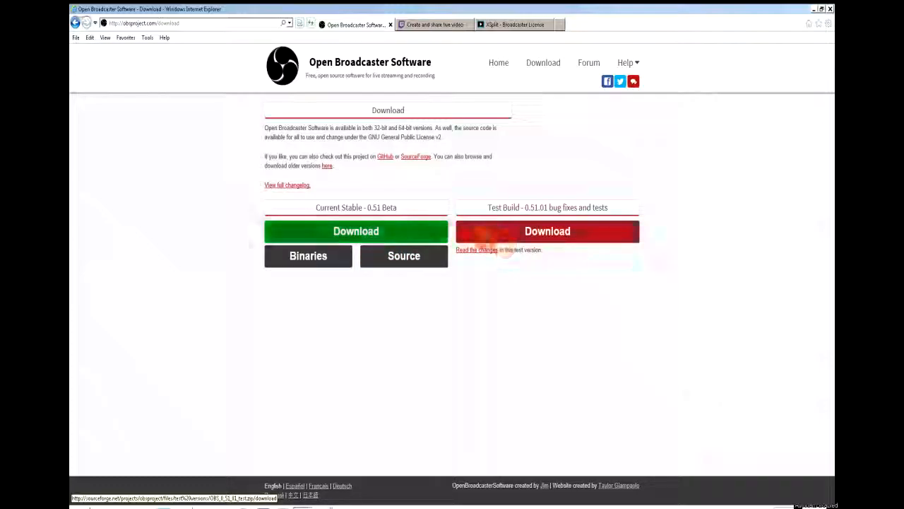
{"action": "left_click", "coordinate": [360, 231]}
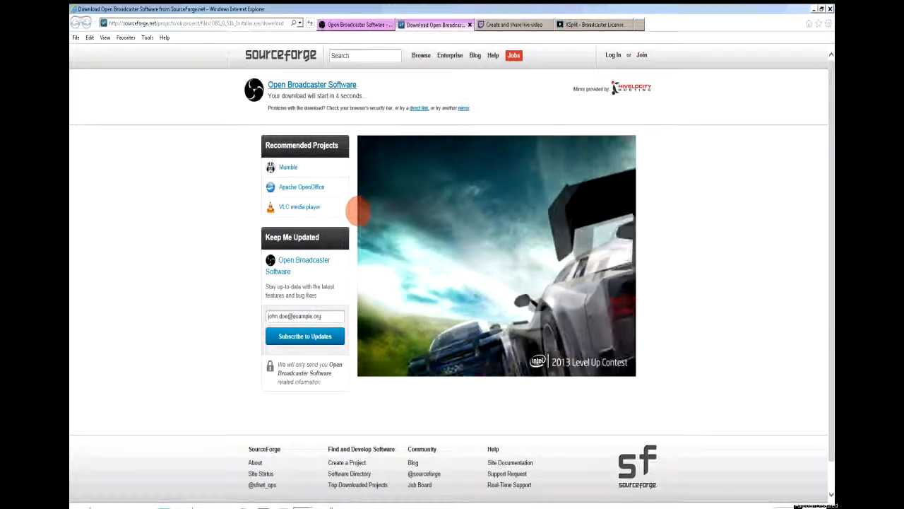
{"action": "left_click", "coordinate": [296, 85]}
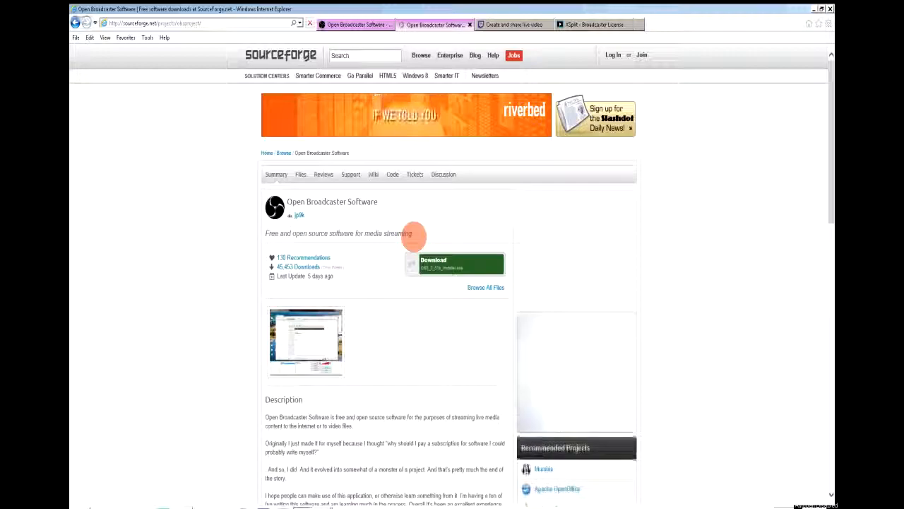
- Look through the Open Broadcaster Software project description on SourceForge and minimize the browser
{"action": "scroll", "coordinate": [390, 340], "scroll_direction": "down", "scroll_amount": 2}
{"action": "scroll", "coordinate": [391, 338], "scroll_direction": "down", "scroll_amount": 10}
{"action": "scroll", "coordinate": [378, 342], "scroll_direction": "up", "scroll_amount": 15}
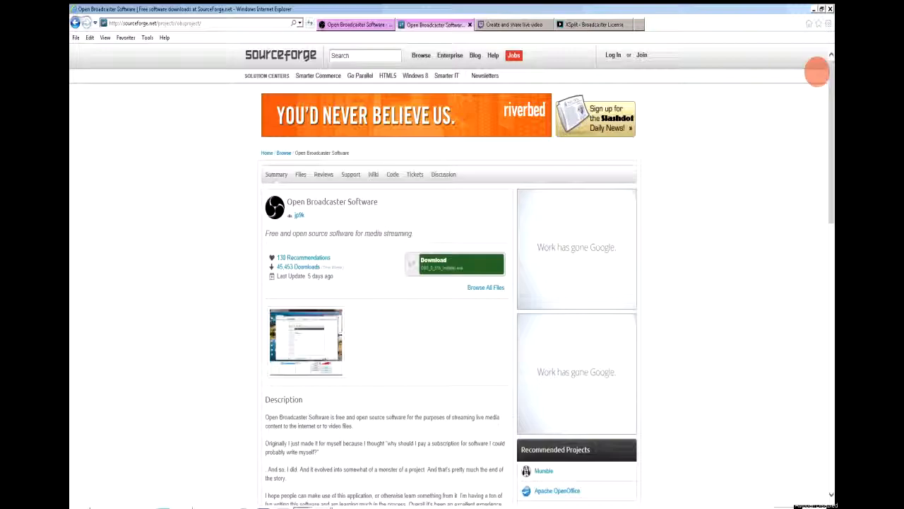
{"action": "left_click", "coordinate": [814, 9]}
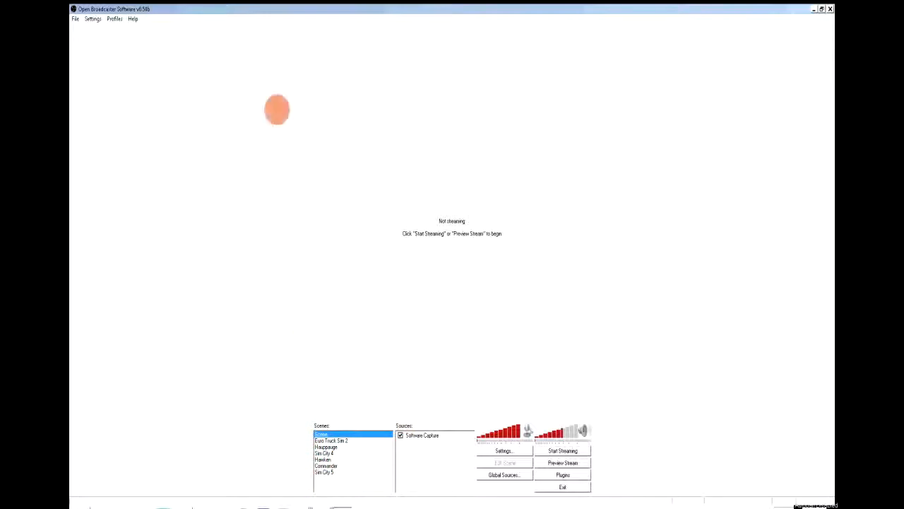
- In Open Broadcaster Software, open the broadcast settings, try the File Output Only mode and set the mode back to Live Stream
{"action": "left_click", "coordinate": [87, 19]}
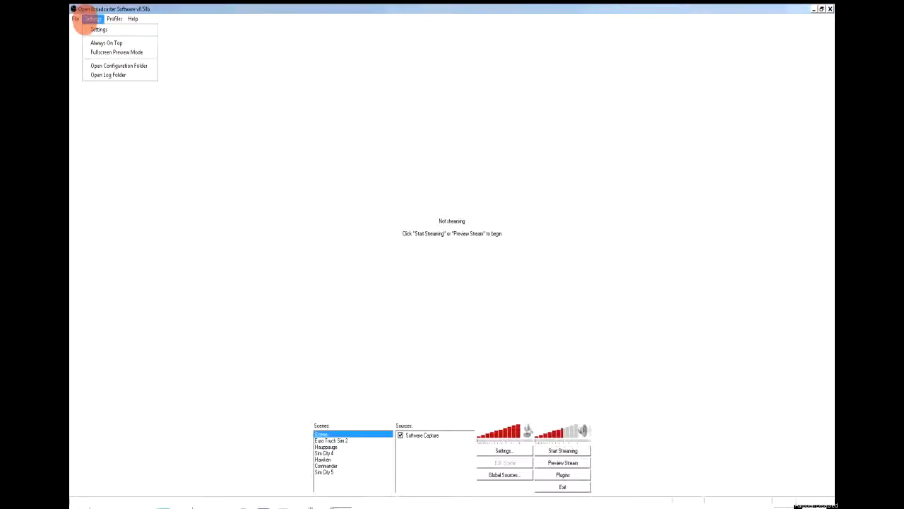
{"action": "mouse_move", "coordinate": [114, 20]}
{"action": "mouse_move", "coordinate": [74, 19]}
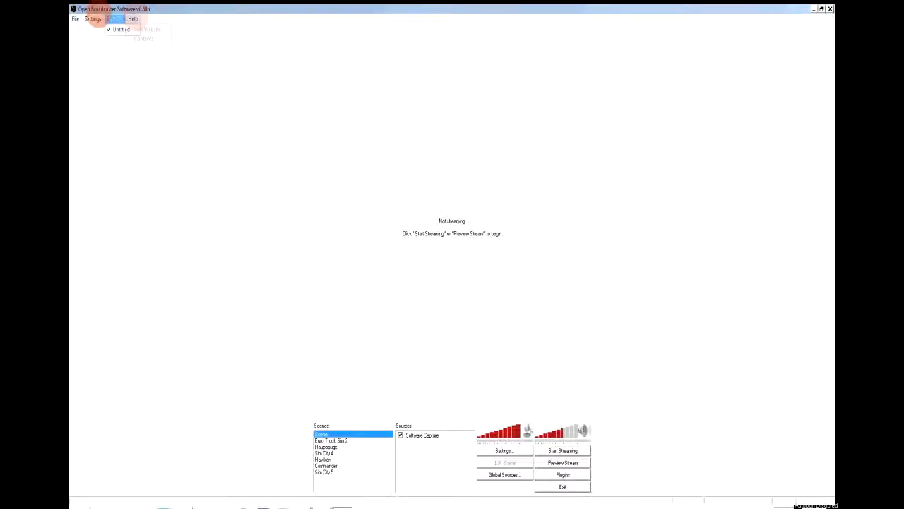
{"action": "left_click", "coordinate": [97, 29]}
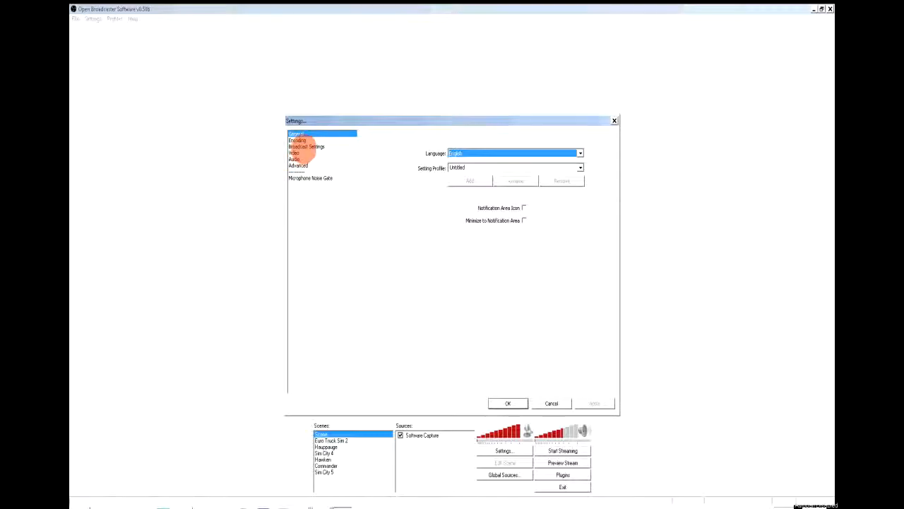
{"action": "left_click", "coordinate": [300, 146]}
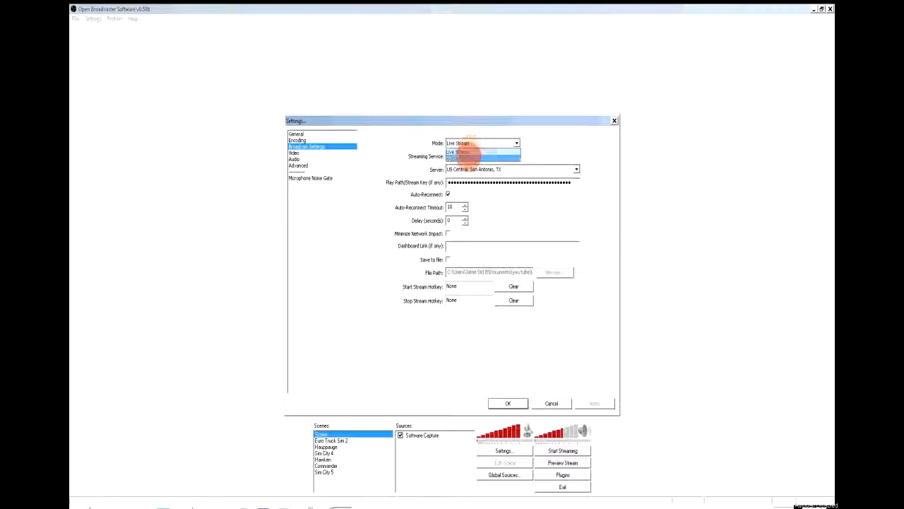
{"action": "left_click", "coordinate": [469, 157]}
{"action": "left_click", "coordinate": [474, 143]}
{"action": "left_click", "coordinate": [469, 149]}
- Set the streaming service to Twitch / Justin.tv and the server to US Central: San Antonio, TX
{"action": "left_click", "coordinate": [516, 156]}
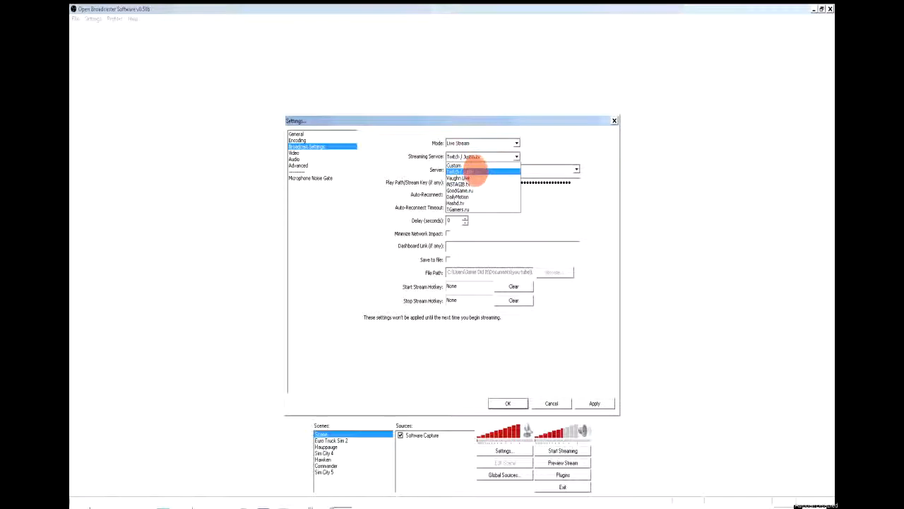
{"action": "left_click", "coordinate": [470, 172]}
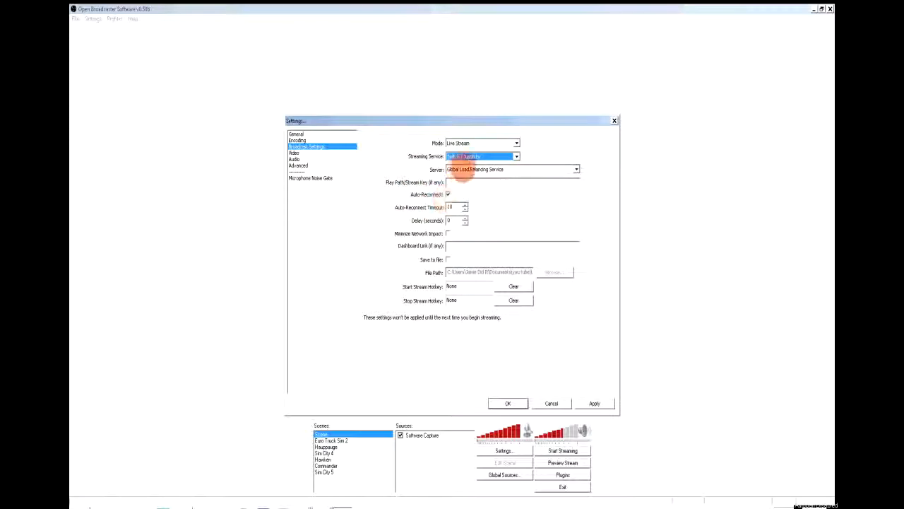
{"action": "left_click", "coordinate": [465, 169]}
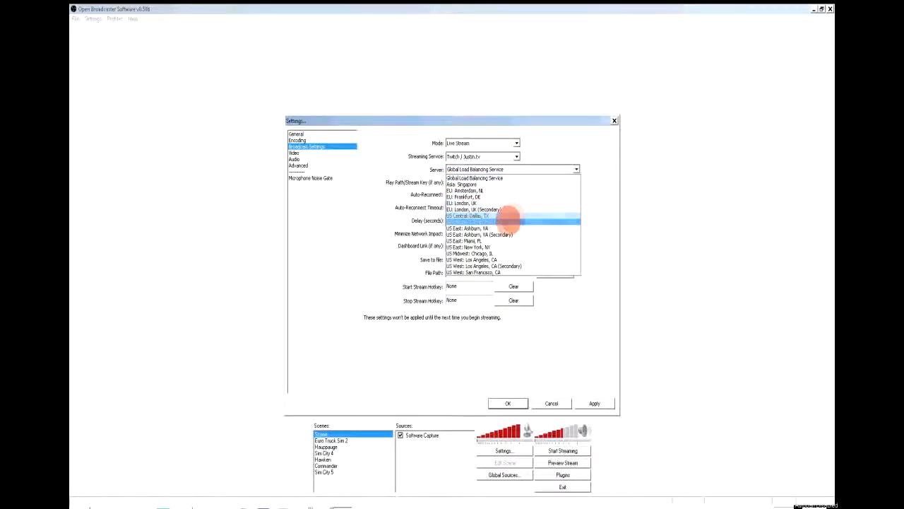
{"action": "left_click", "coordinate": [501, 222]}
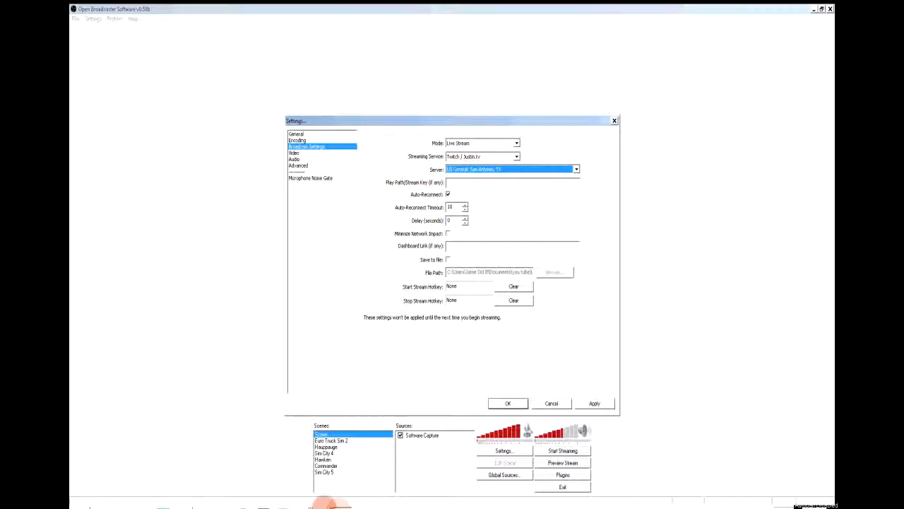
- Check Twitch's broadcast page in the browser for how to get the stream key, and discard the pending broadcast settings changes
{"action": "left_click", "coordinate": [295, 503]}
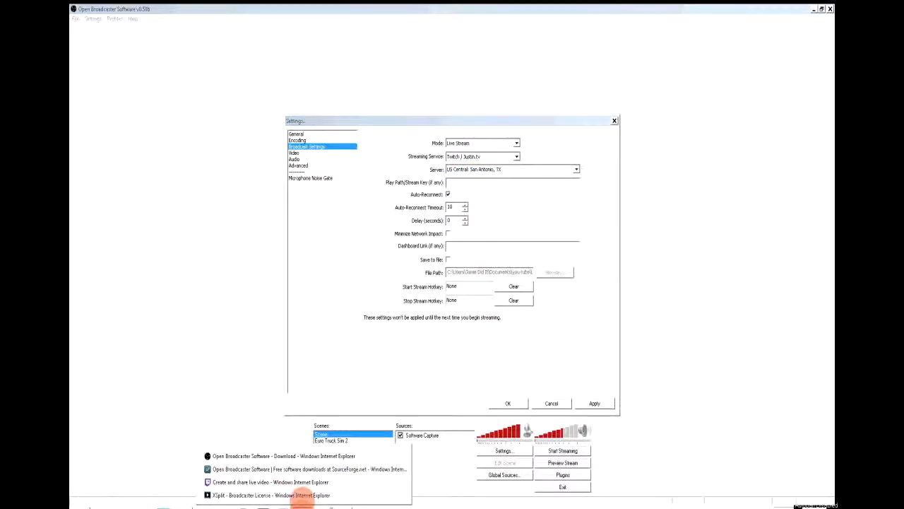
{"action": "left_click", "coordinate": [303, 483]}
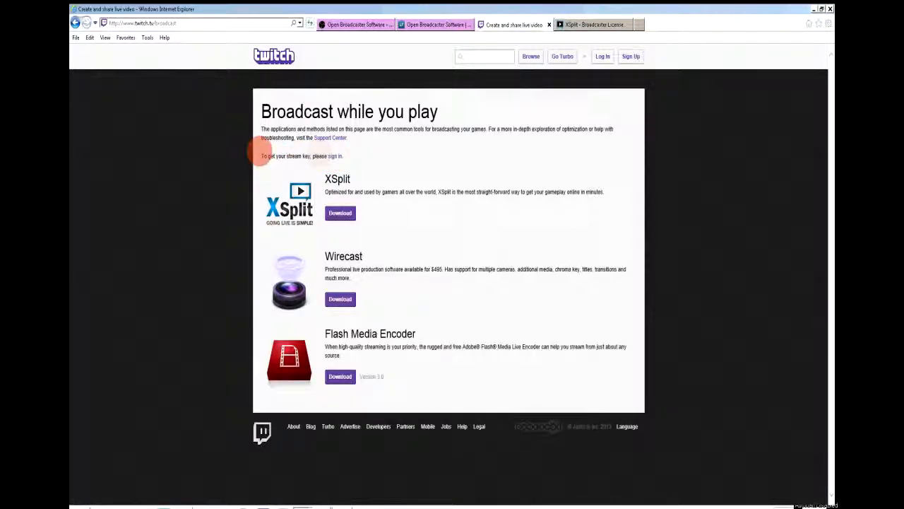
{"action": "left_click", "coordinate": [366, 501]}
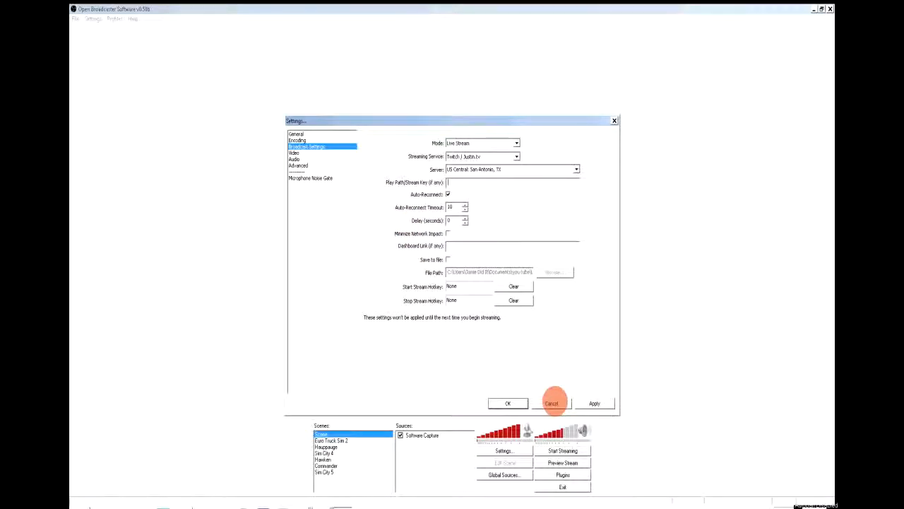
{"action": "left_click", "coordinate": [557, 402]}
- Reopen the broadcast settings, switch Save to file on and off, and check the available broadcast modes
{"action": "left_click", "coordinate": [91, 19]}
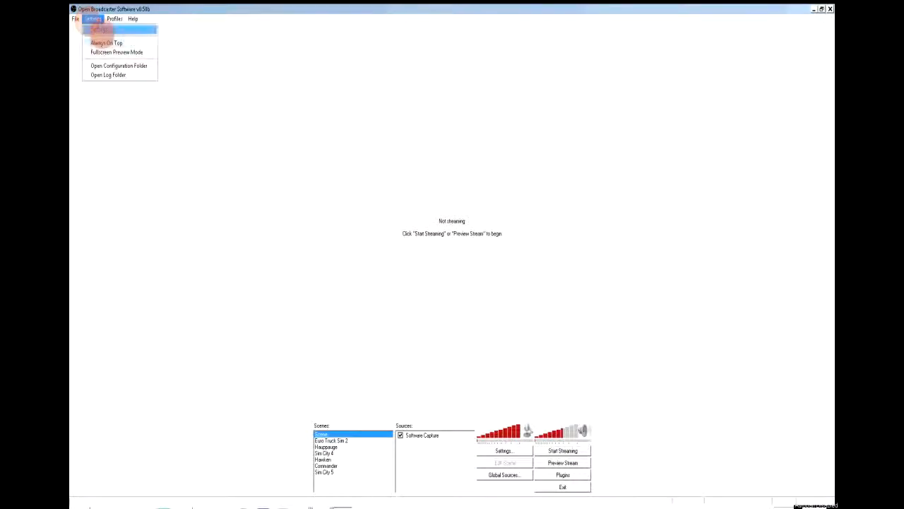
{"action": "left_click", "coordinate": [111, 28]}
{"action": "left_click", "coordinate": [303, 146]}
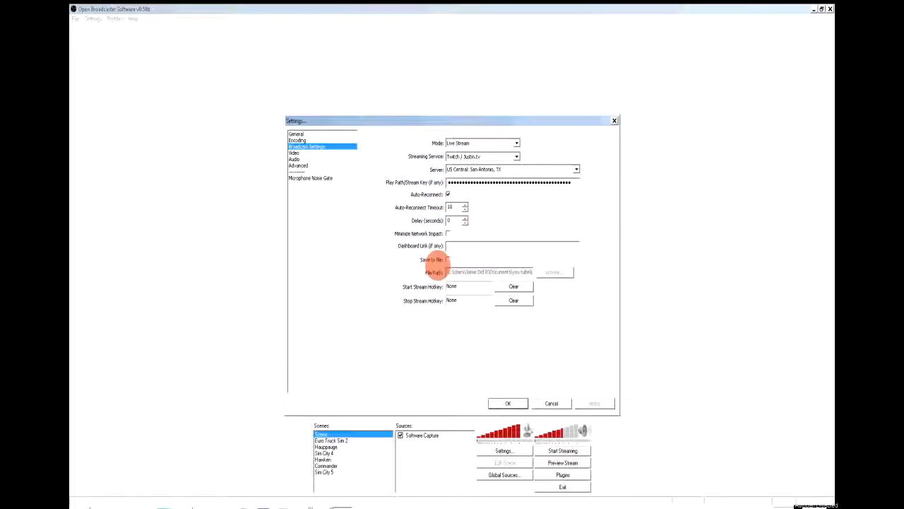
{"action": "left_click", "coordinate": [448, 260]}
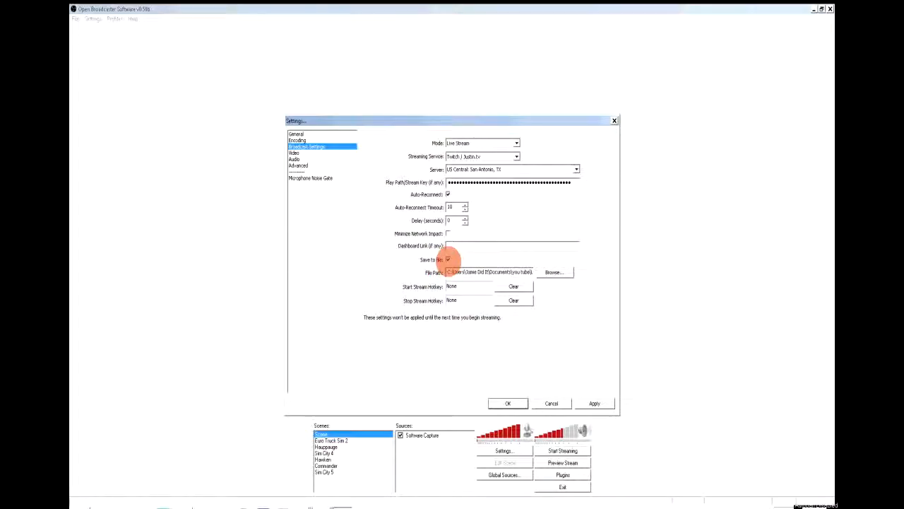
{"action": "left_click", "coordinate": [448, 260]}
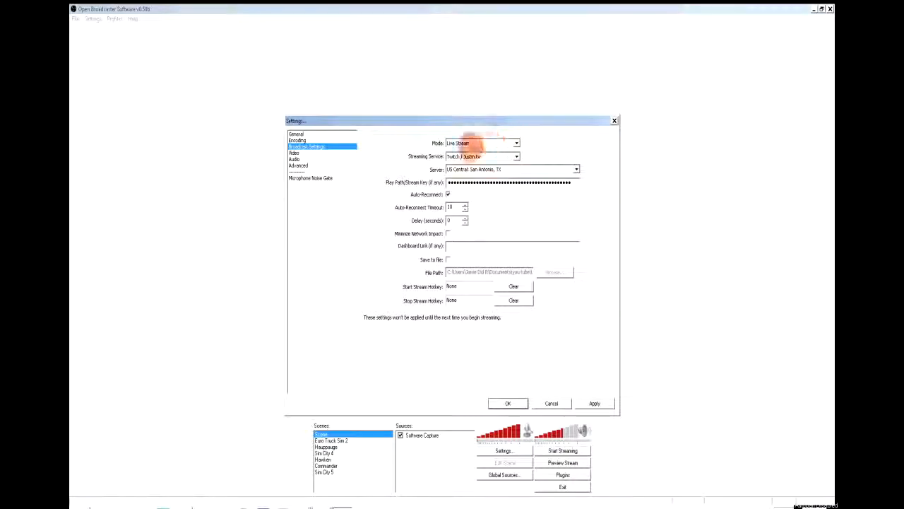
{"action": "left_click", "coordinate": [514, 143]}
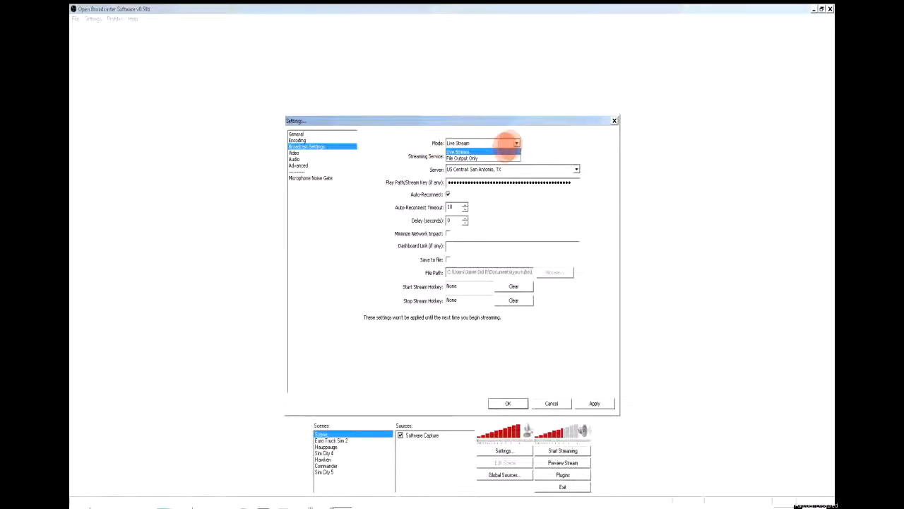
{"action": "left_click", "coordinate": [509, 144]}
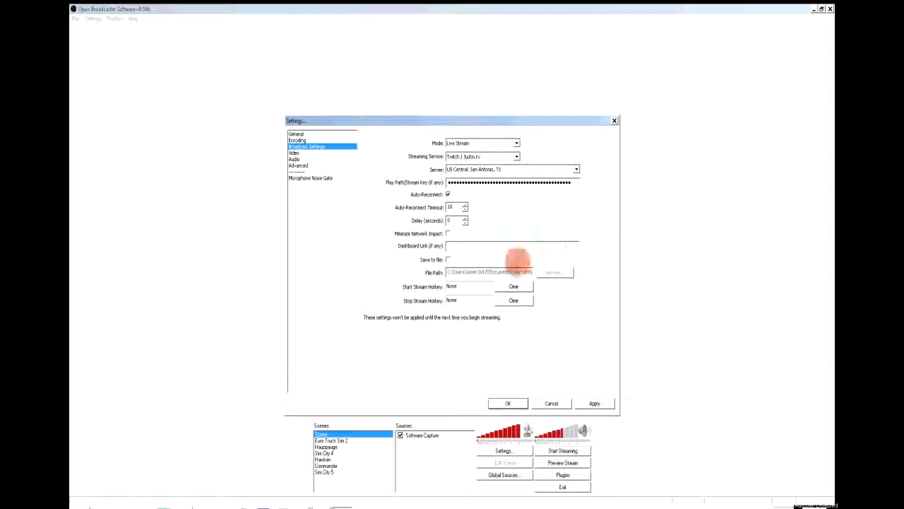
- Enable Save to file, browse the recording's save location without choosing a file, and discard the settings changes
{"action": "left_click", "coordinate": [448, 259]}
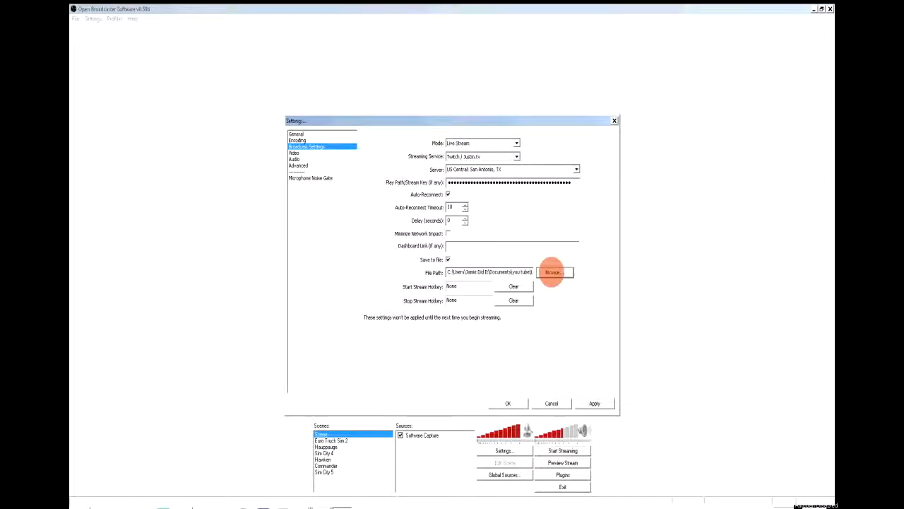
{"action": "left_click", "coordinate": [554, 272]}
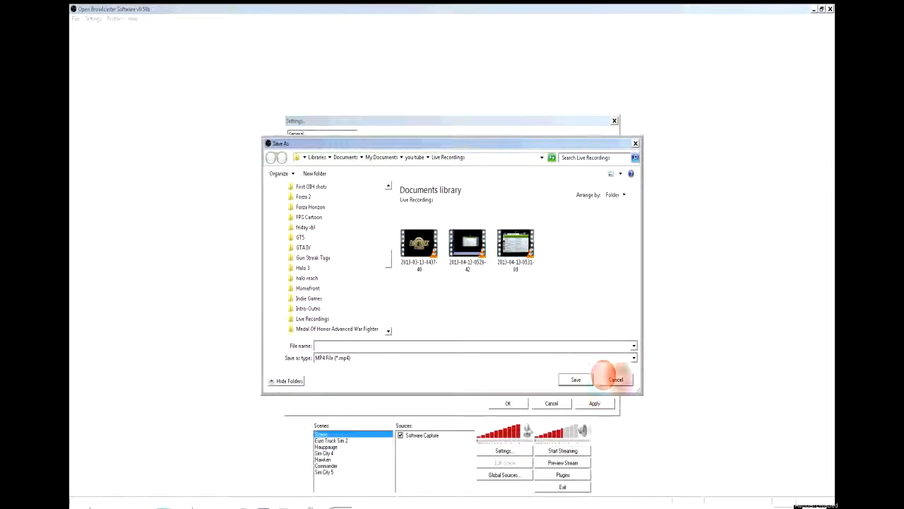
{"action": "left_click", "coordinate": [618, 378]}
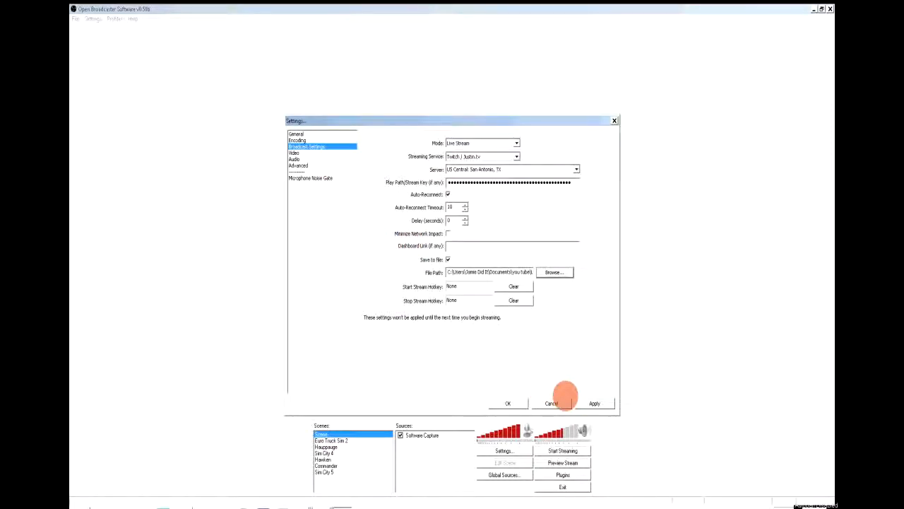
{"action": "left_click", "coordinate": [555, 403]}
- Reopen the settings and examine the general options, including the interface language choices
{"action": "left_click", "coordinate": [92, 18]}
{"action": "left_click", "coordinate": [99, 29]}
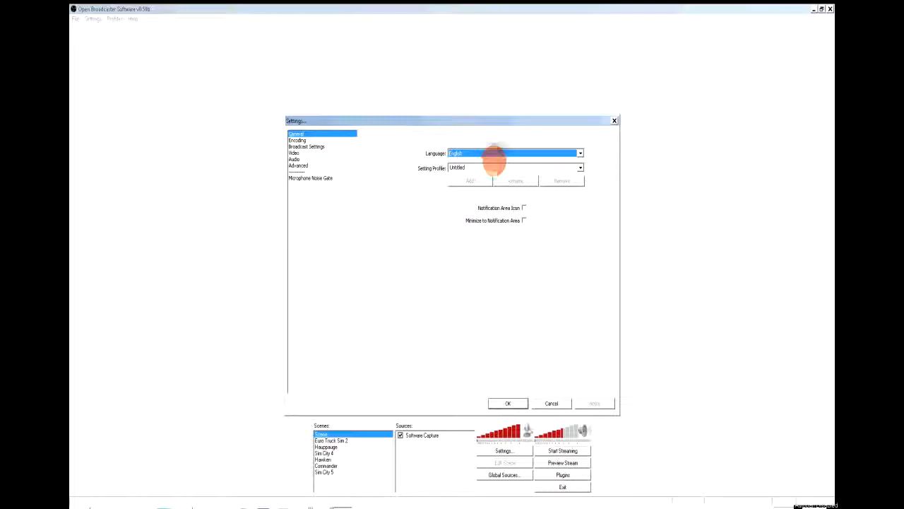
{"action": "left_click", "coordinate": [495, 156]}
{"action": "left_click", "coordinate": [496, 156]}
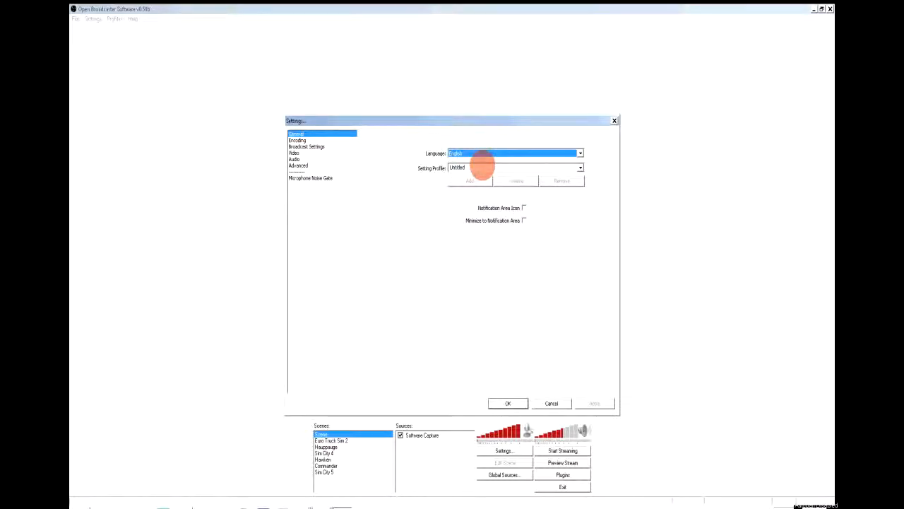
- Check the available setting profiles in the general settings and look briefly at the encoding settings
{"action": "left_click", "coordinate": [476, 171]}
{"action": "left_click", "coordinate": [580, 168]}
{"action": "left_click", "coordinate": [582, 167]}
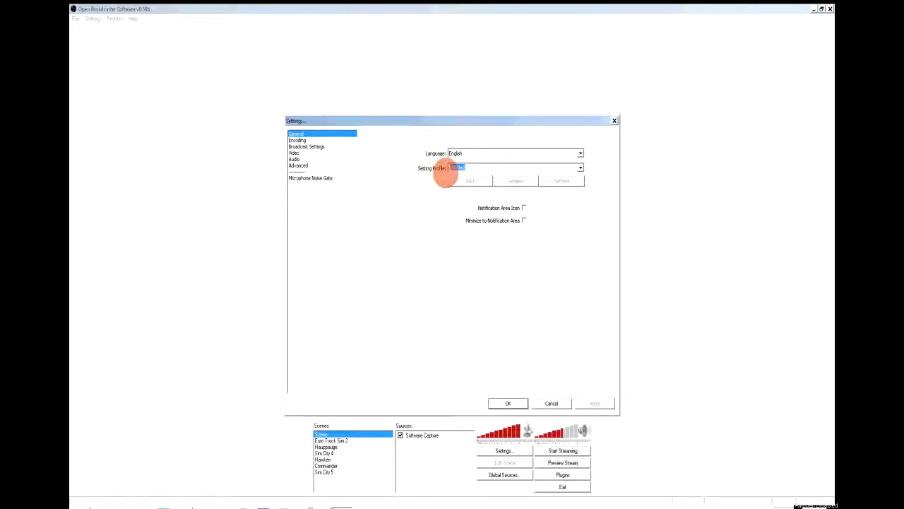
{"action": "left_click", "coordinate": [311, 140]}
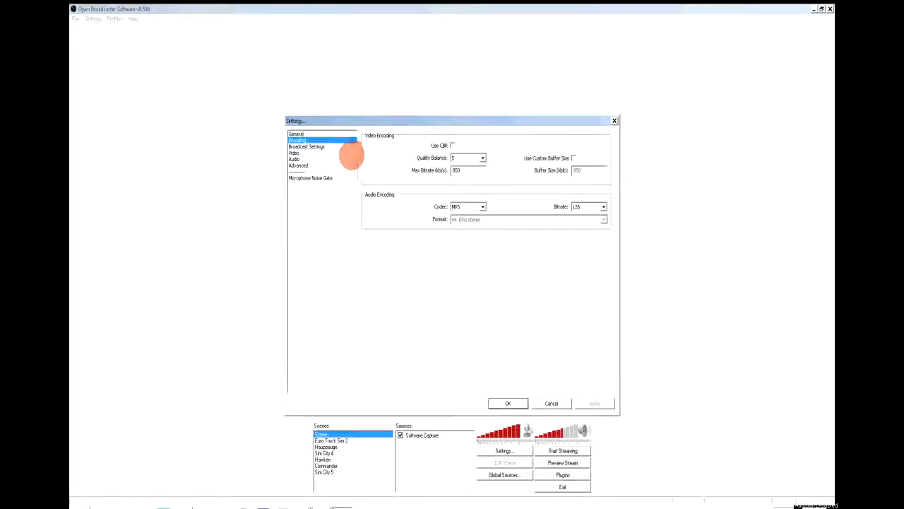
{"action": "left_click", "coordinate": [315, 133]}
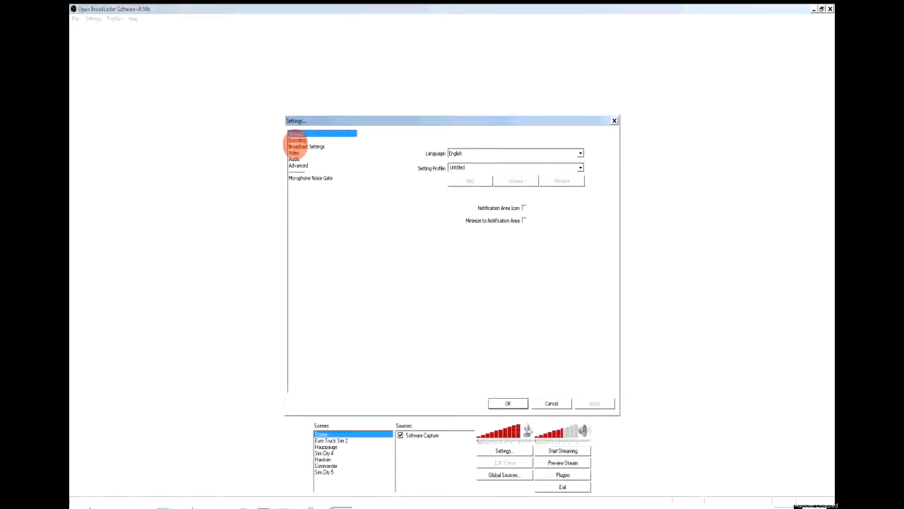
- Examine the video and audio encoding settings, including the Quality Balance choices
{"action": "left_click", "coordinate": [297, 140]}
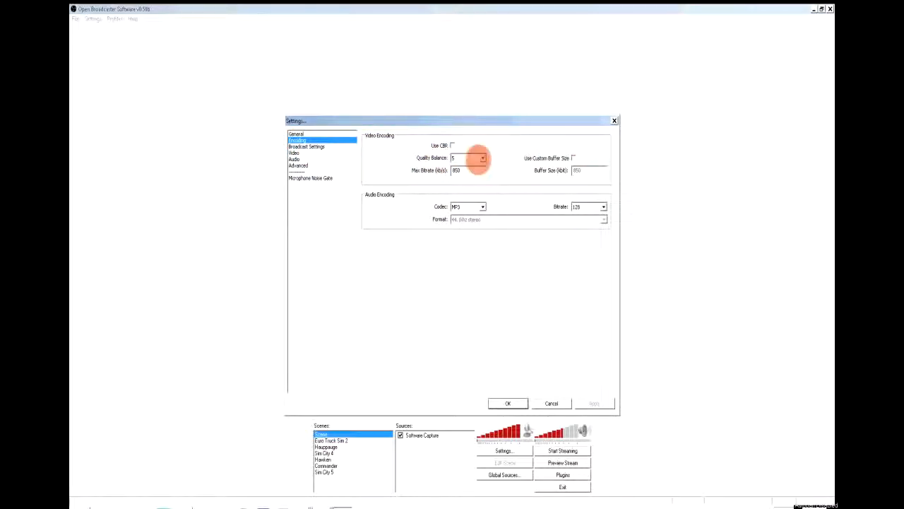
{"action": "left_click", "coordinate": [482, 158]}
{"action": "left_click", "coordinate": [482, 157]}
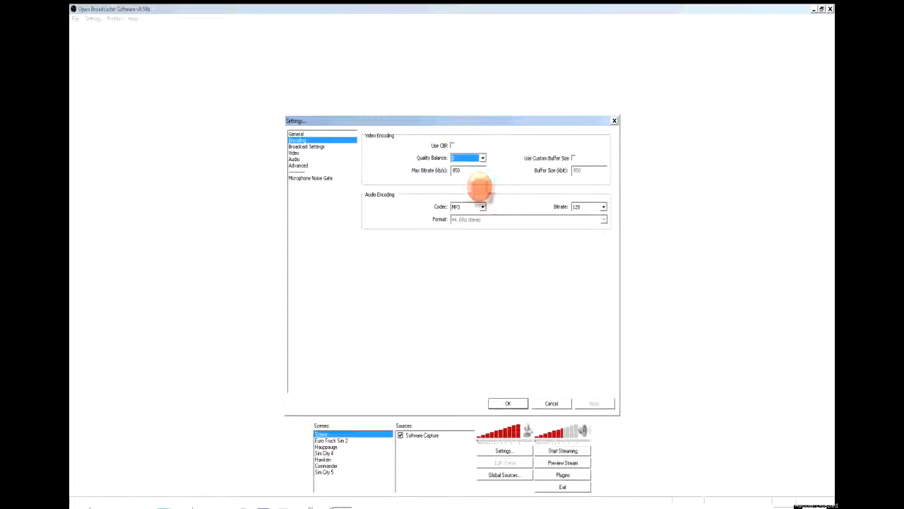
{"action": "left_click", "coordinate": [483, 157]}
{"action": "left_click", "coordinate": [483, 156]}
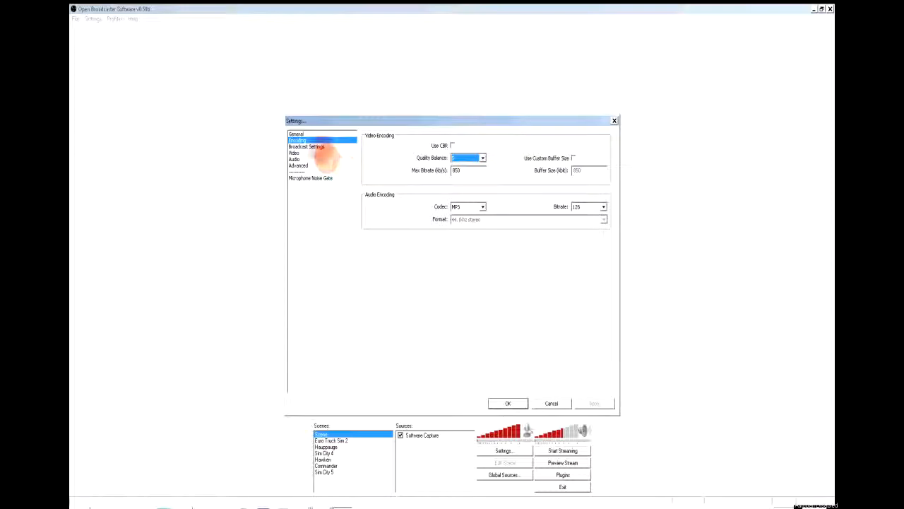
- Check the video adapter choices in the video settings, and switch the base resolution to Monitor and back to Custom
{"action": "left_click", "coordinate": [318, 146]}
{"action": "left_click", "coordinate": [317, 152]}
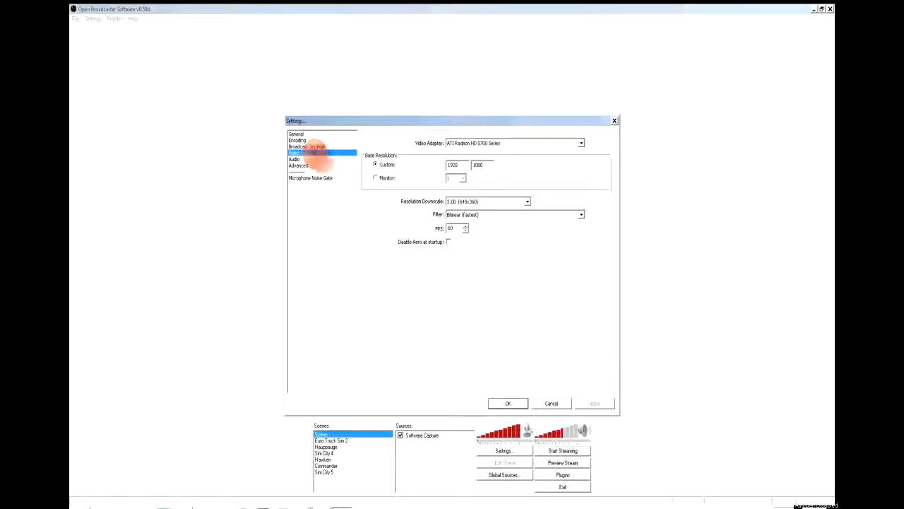
{"action": "left_click", "coordinate": [576, 144]}
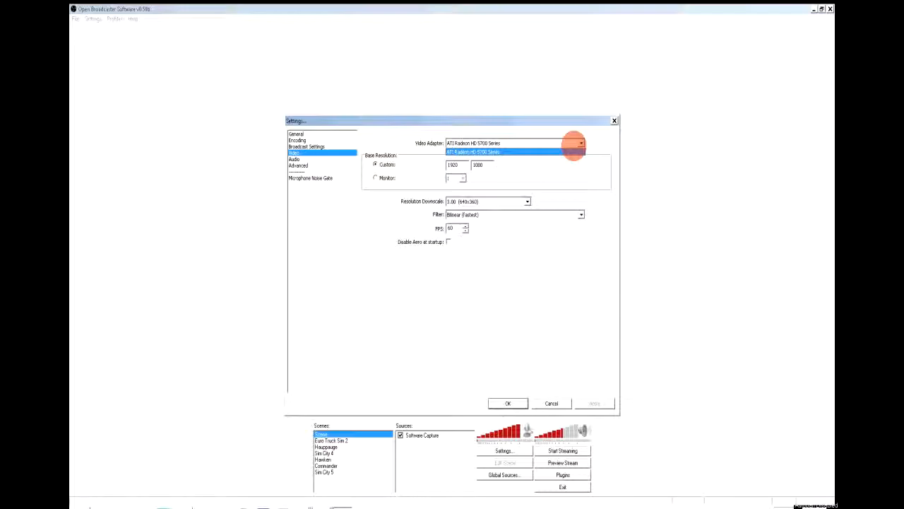
{"action": "left_click", "coordinate": [574, 144]}
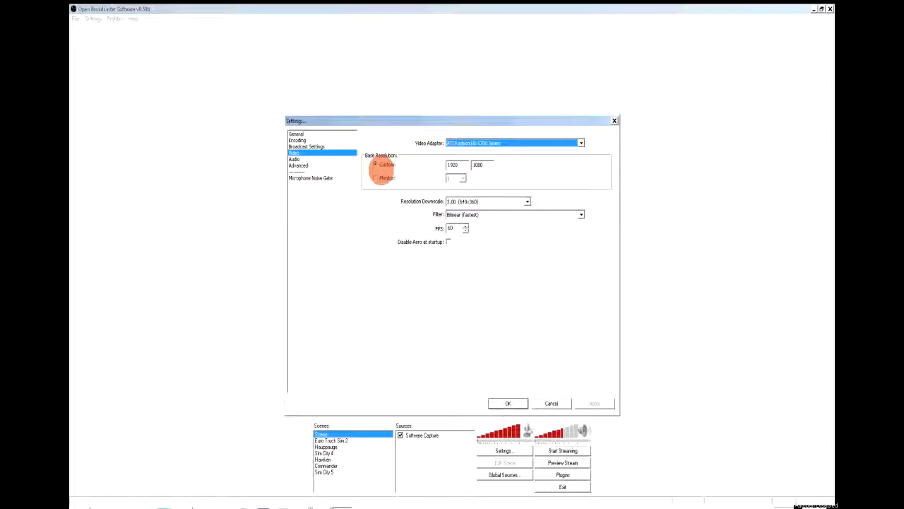
{"action": "left_click", "coordinate": [477, 164]}
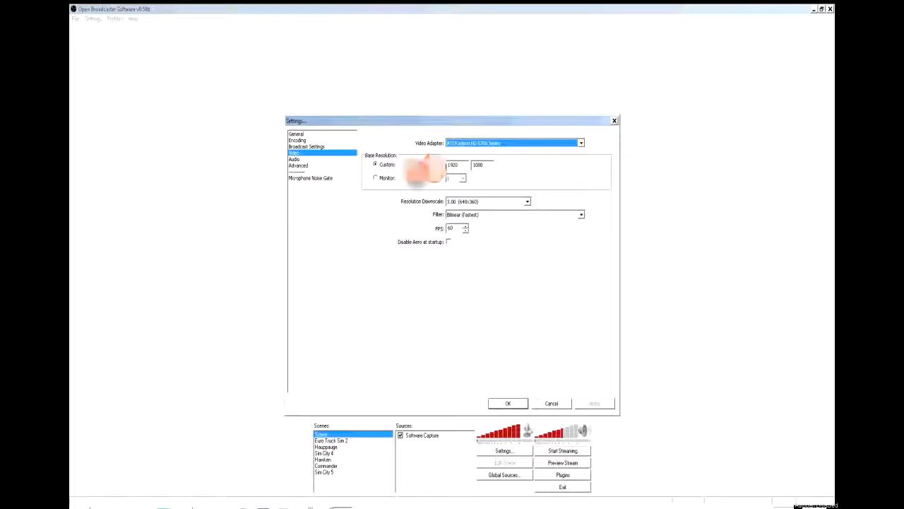
{"action": "left_click", "coordinate": [375, 177]}
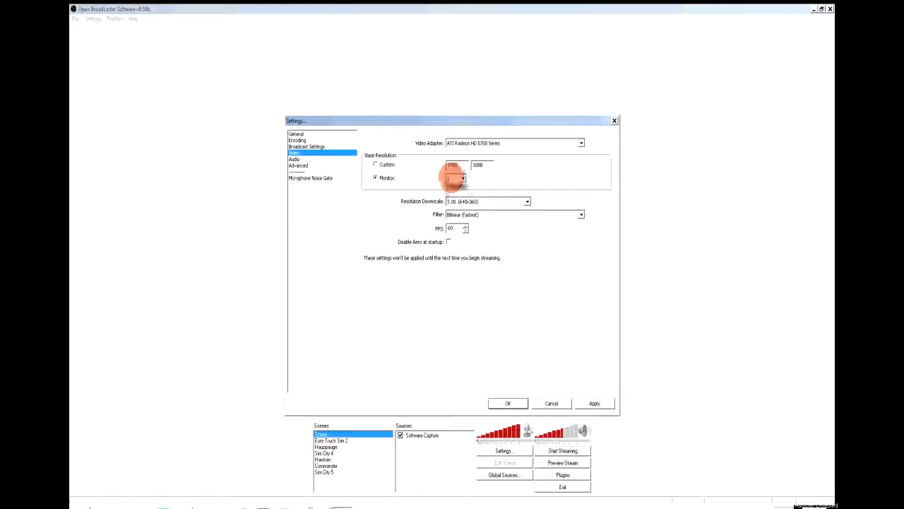
{"action": "left_click", "coordinate": [375, 164]}
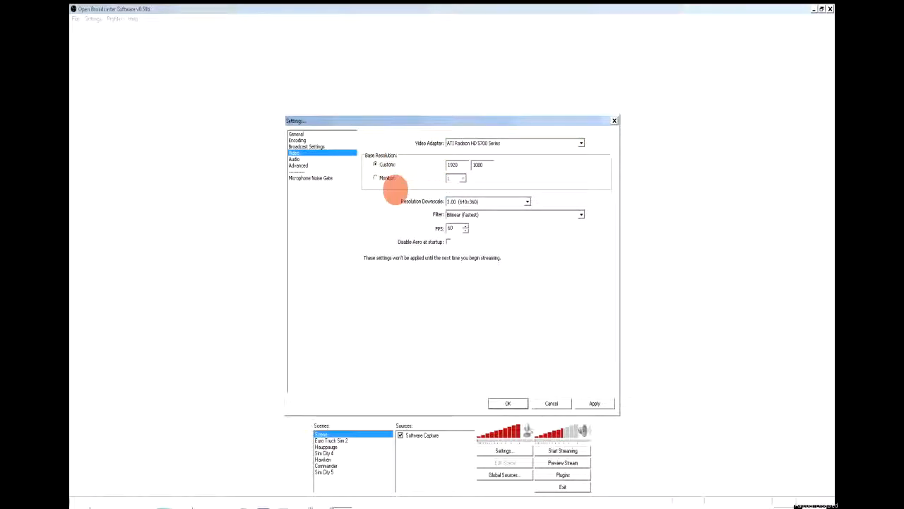
- Compare the resolution downscale choices with the custom base resolution, keeping 3.00 (640x360) selected
{"action": "left_click", "coordinate": [510, 201]}
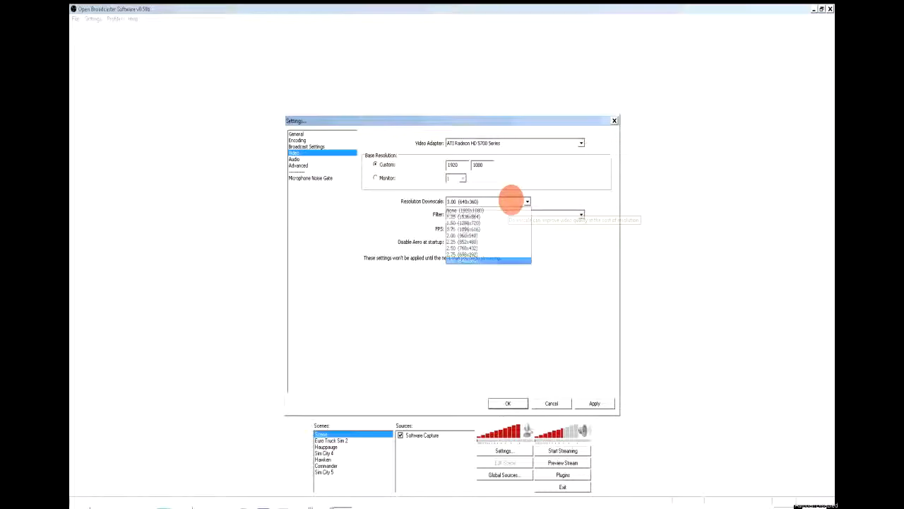
{"action": "left_click", "coordinate": [512, 200]}
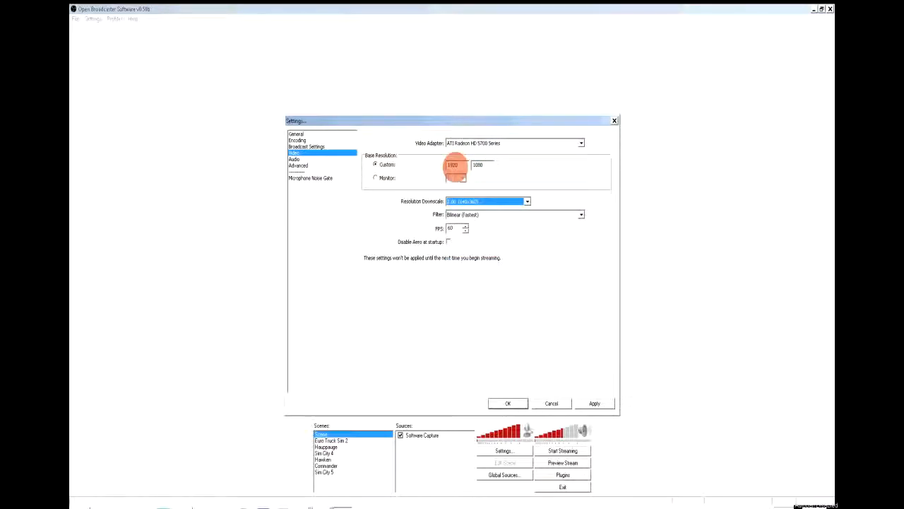
{"action": "double_click", "coordinate": [454, 165]}
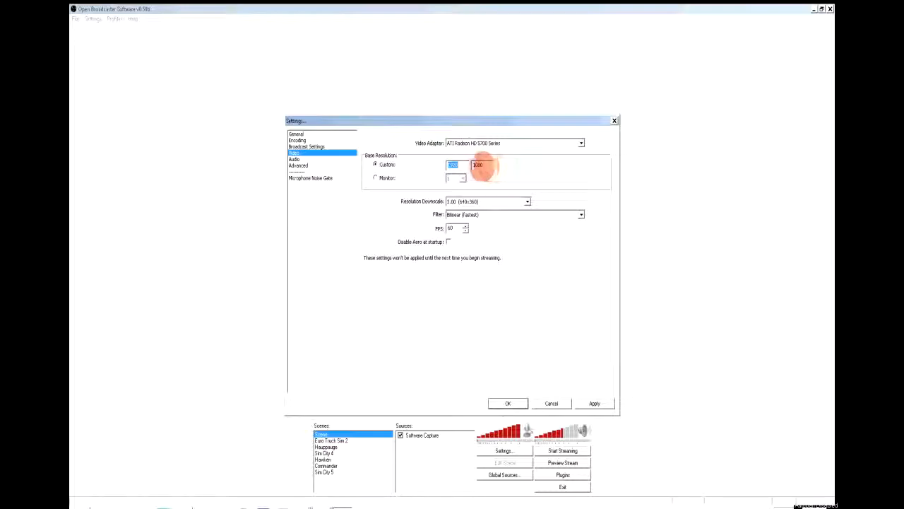
{"action": "double_click", "coordinate": [478, 164]}
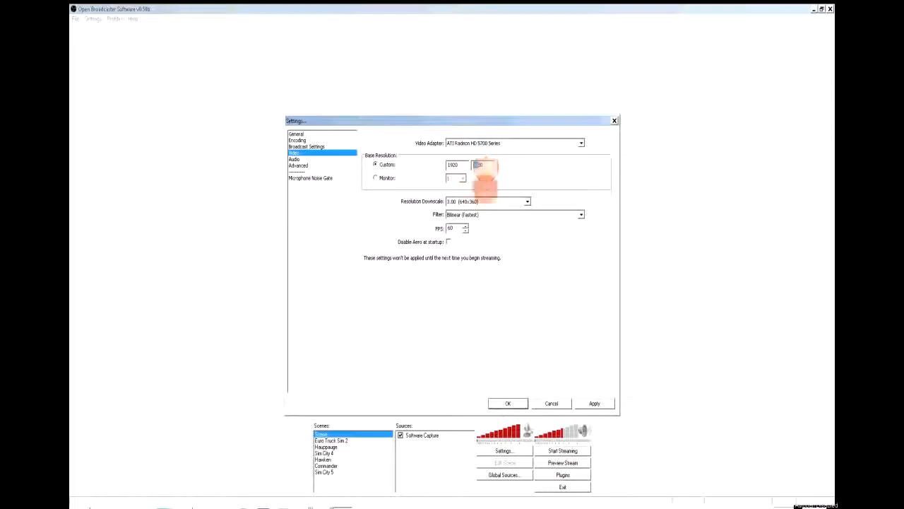
{"action": "left_click", "coordinate": [487, 202]}
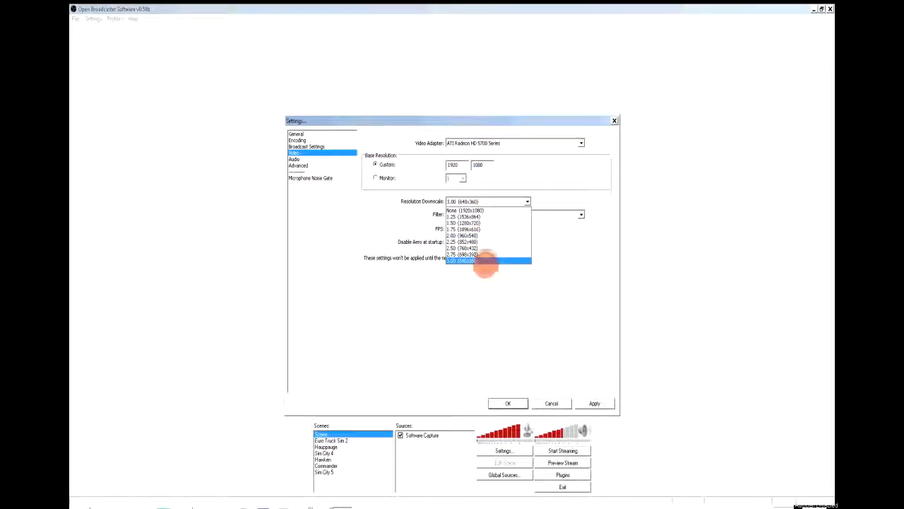
{"action": "left_click", "coordinate": [482, 261]}
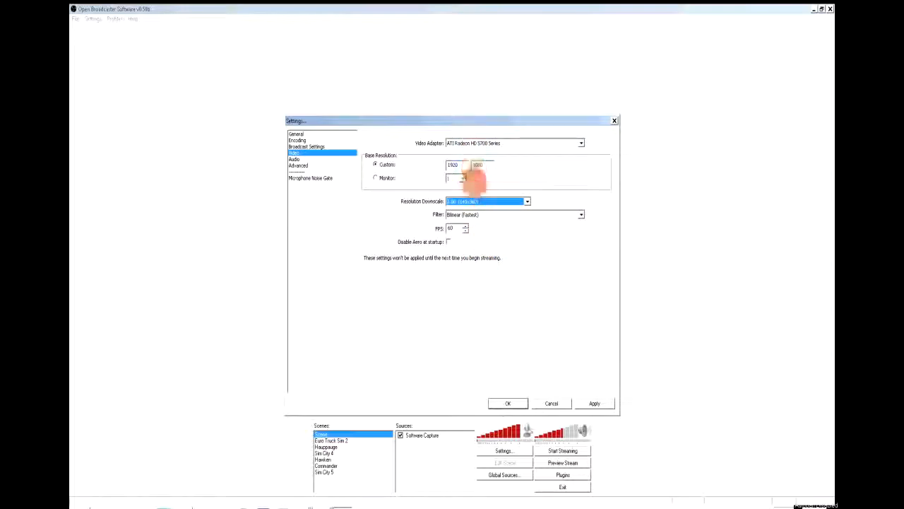
- Check the downscale filter choices, keep Bilinear (fastest), and go to the audio settings without saving the video changes
{"action": "left_click", "coordinate": [495, 214]}
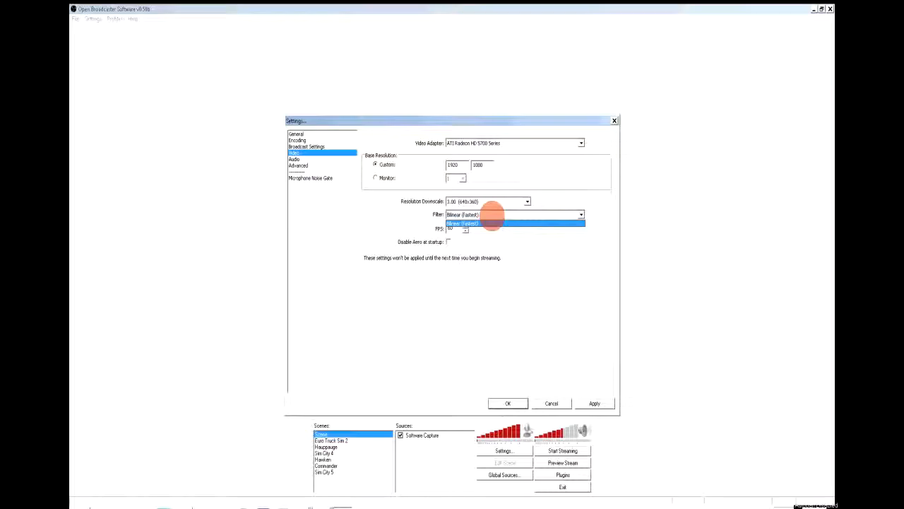
{"action": "left_click", "coordinate": [495, 223]}
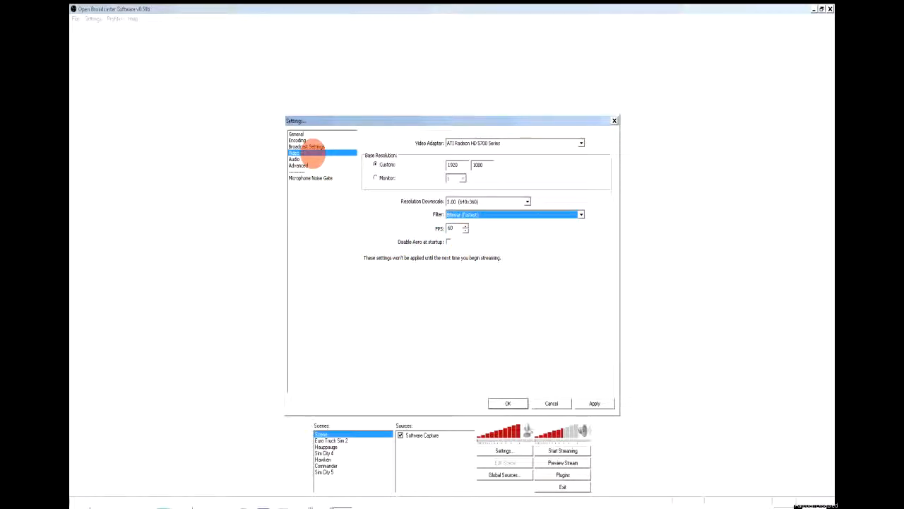
{"action": "left_click", "coordinate": [309, 159]}
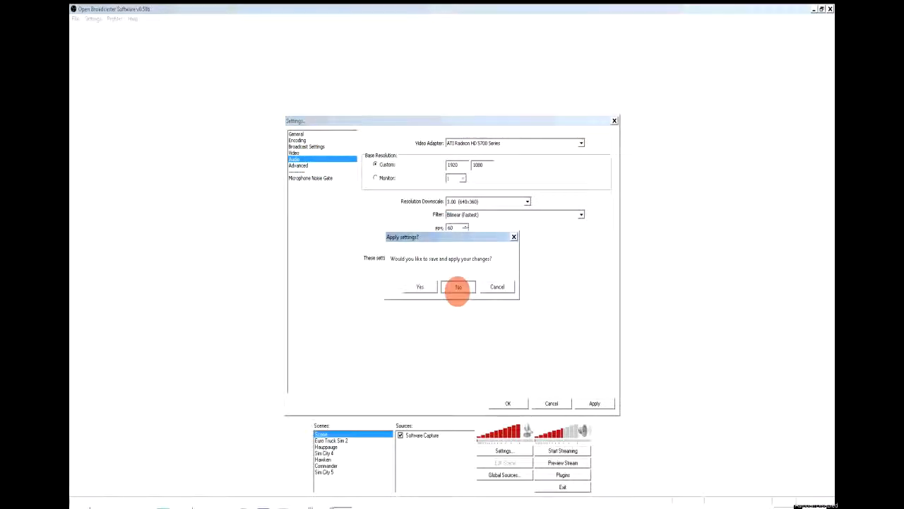
{"action": "left_click", "coordinate": [458, 286]}
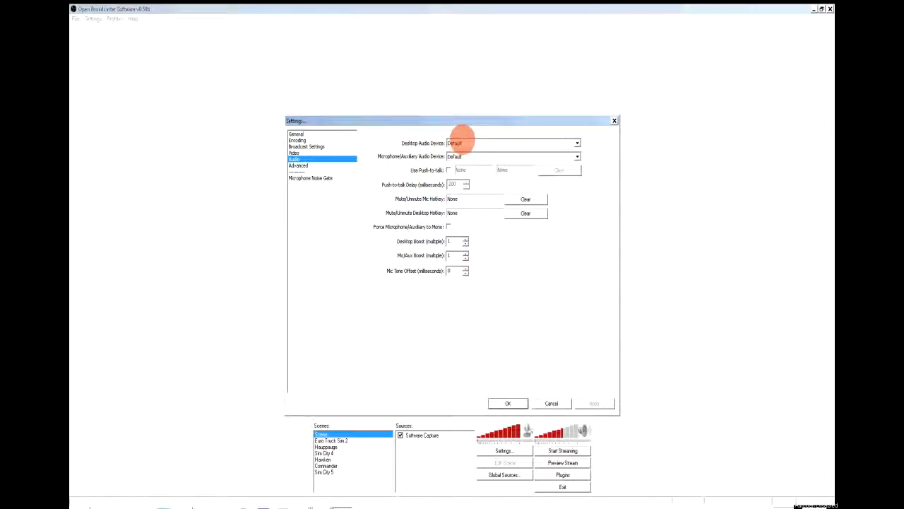
- Examine the available desktop and microphone/auxiliary audio devices, leaving both on Default
{"action": "left_click", "coordinate": [463, 142]}
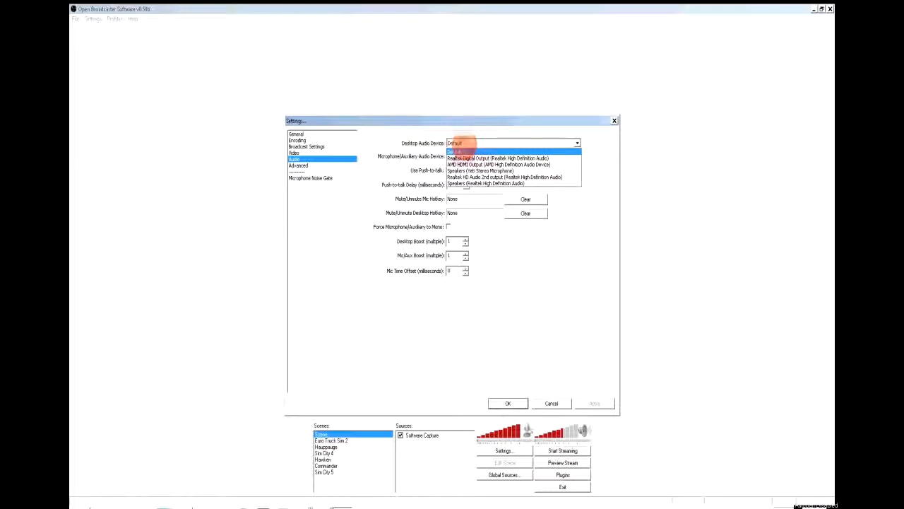
{"action": "left_click", "coordinate": [475, 144]}
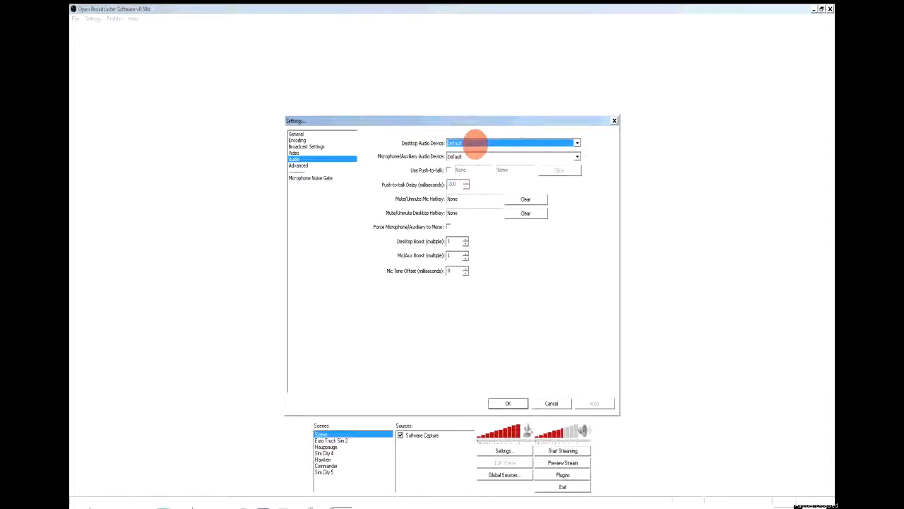
{"action": "left_click", "coordinate": [488, 156]}
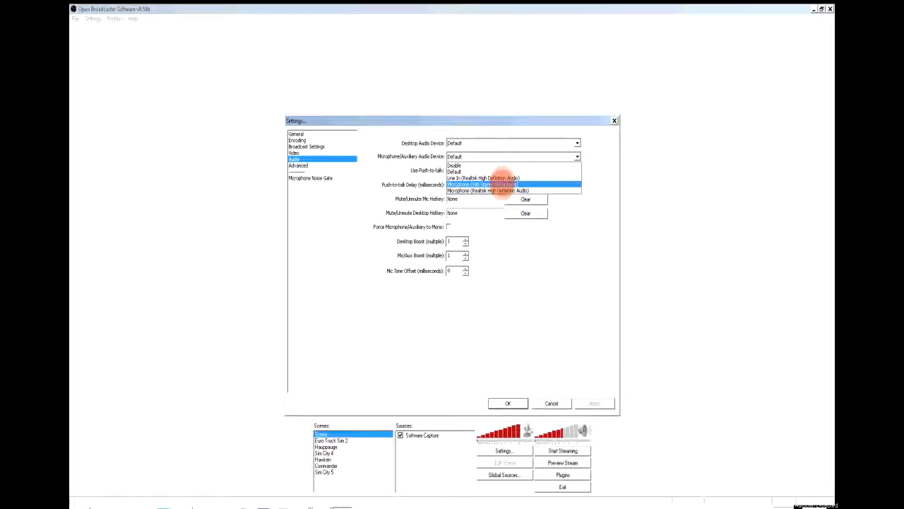
{"action": "left_click", "coordinate": [537, 157]}
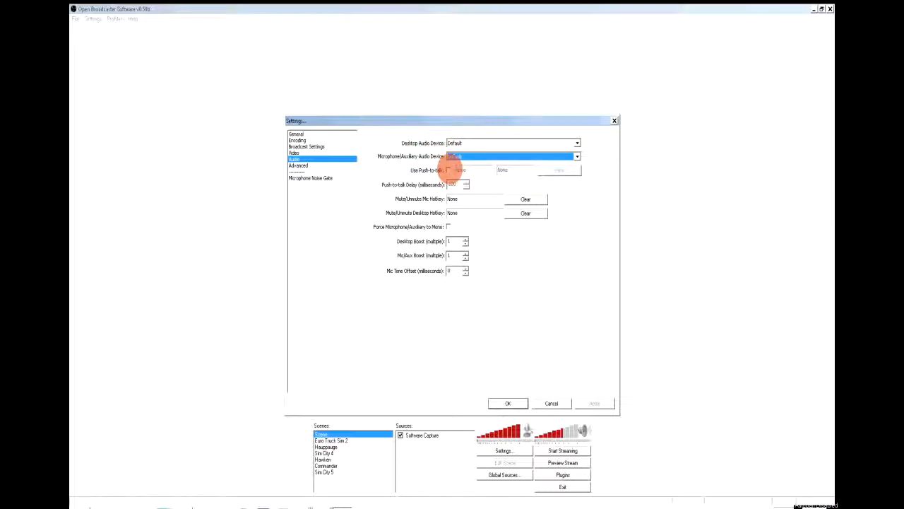
- Switch push-to-talk on and off, check the mic time offset, and go to the advanced settings without saving the audio changes
{"action": "left_click", "coordinate": [449, 170]}
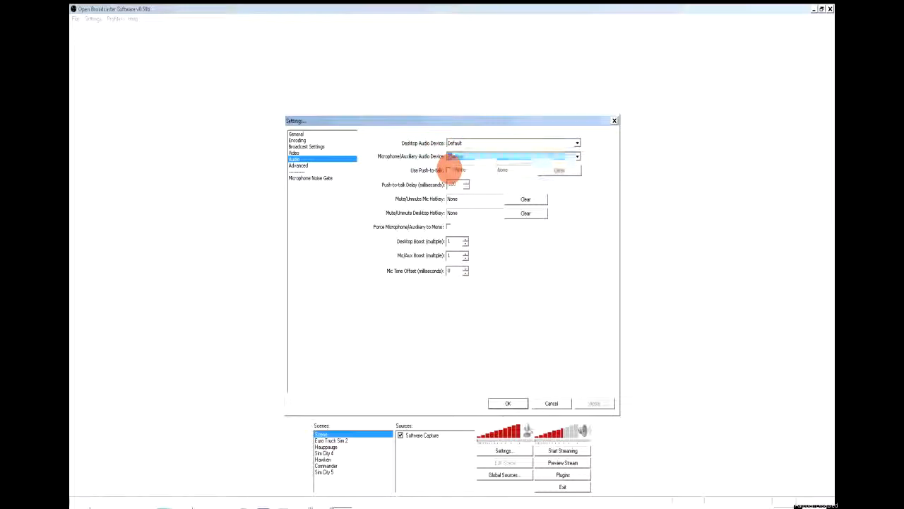
{"action": "left_click", "coordinate": [449, 170]}
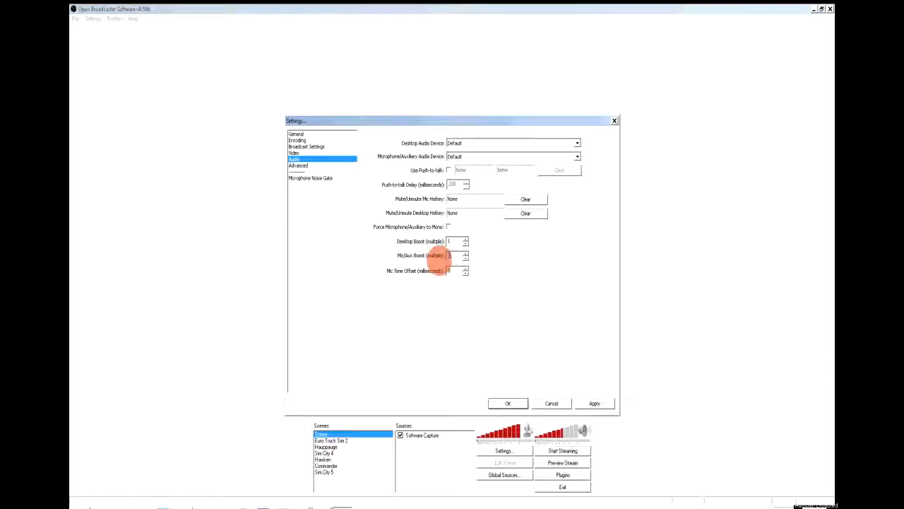
{"action": "left_click_drag", "start_coordinate": [450, 270], "coordinate": [429, 270]}
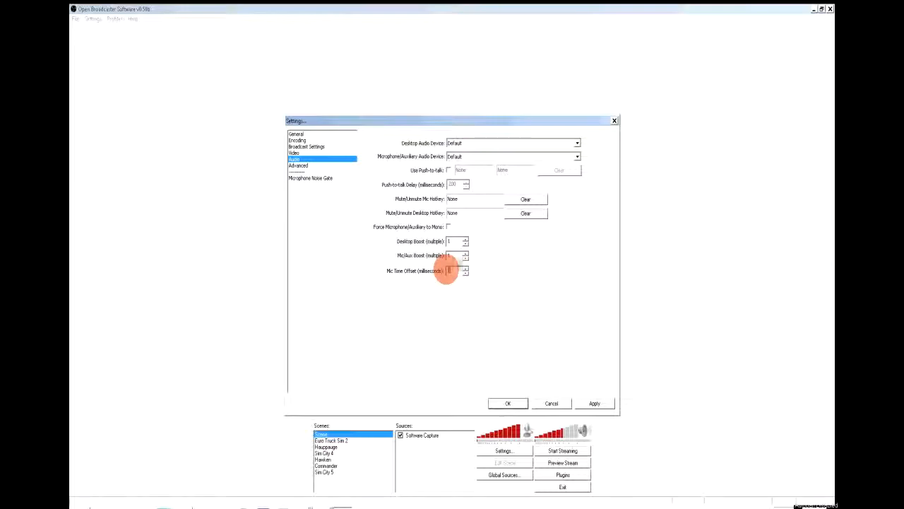
{"action": "left_click", "coordinate": [300, 165]}
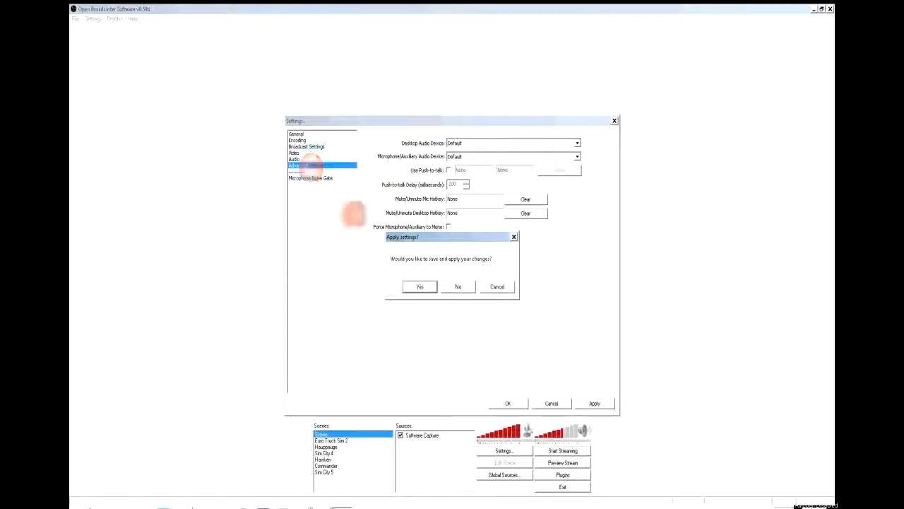
{"action": "left_click", "coordinate": [459, 286]}
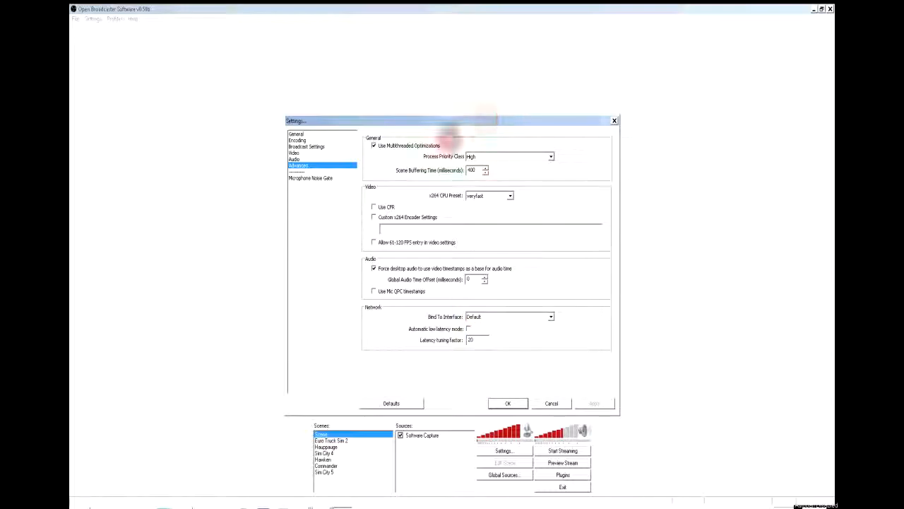
- Review the process priority classes and x264 CPU presets in the advanced settings, keeping High and veryfast selected
{"action": "left_click", "coordinate": [545, 156]}
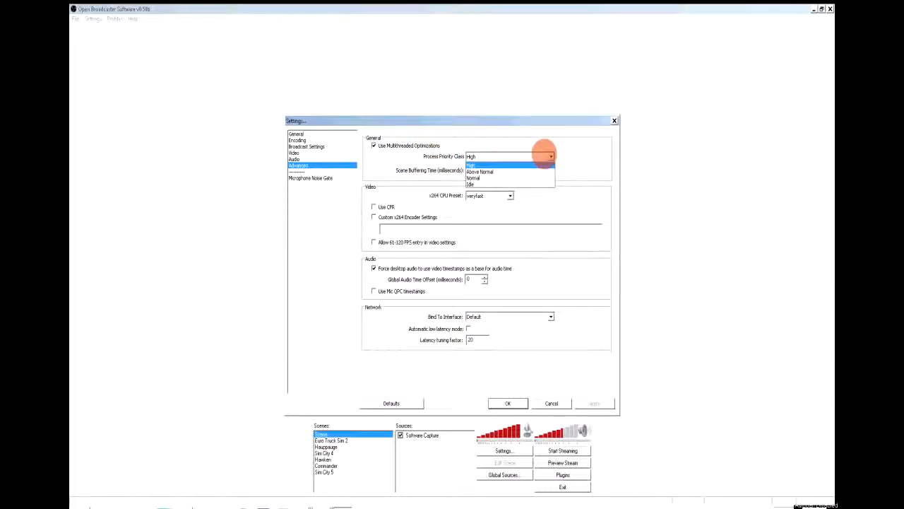
{"action": "left_click", "coordinate": [536, 163]}
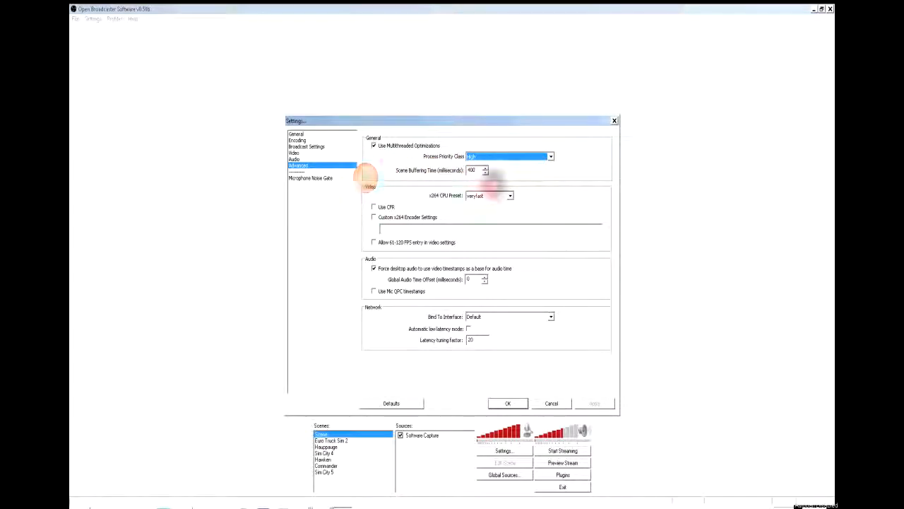
{"action": "left_click", "coordinate": [503, 194]}
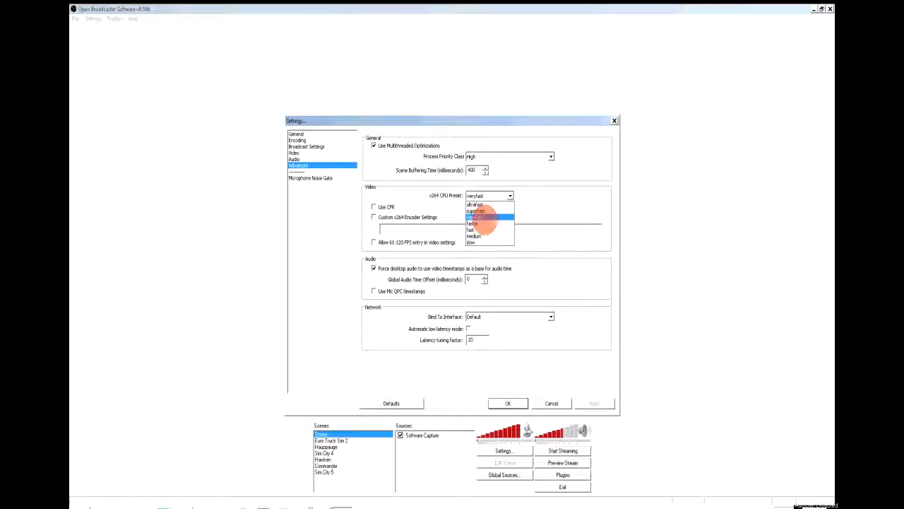
{"action": "left_click", "coordinate": [488, 217]}
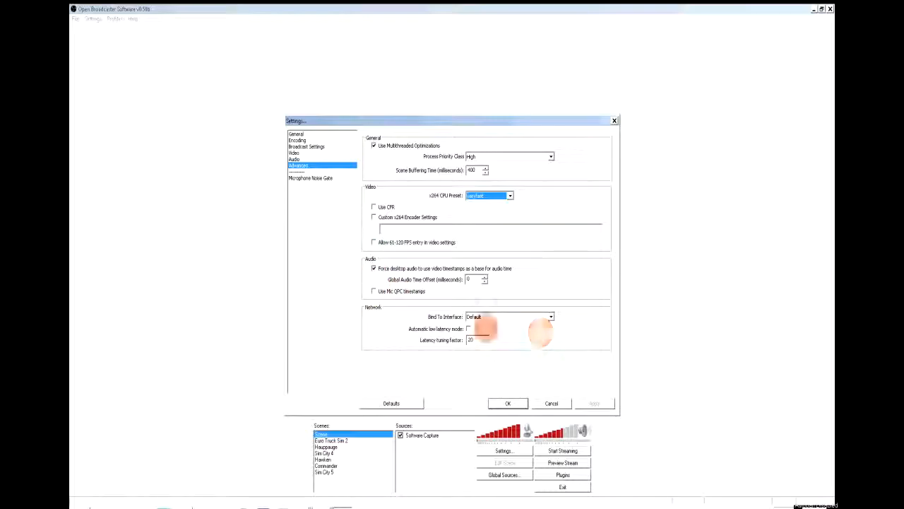
- Preview the microphone noise gate, try an open threshold of -29 dB, and close the settings without saving
{"action": "left_click", "coordinate": [324, 178]}
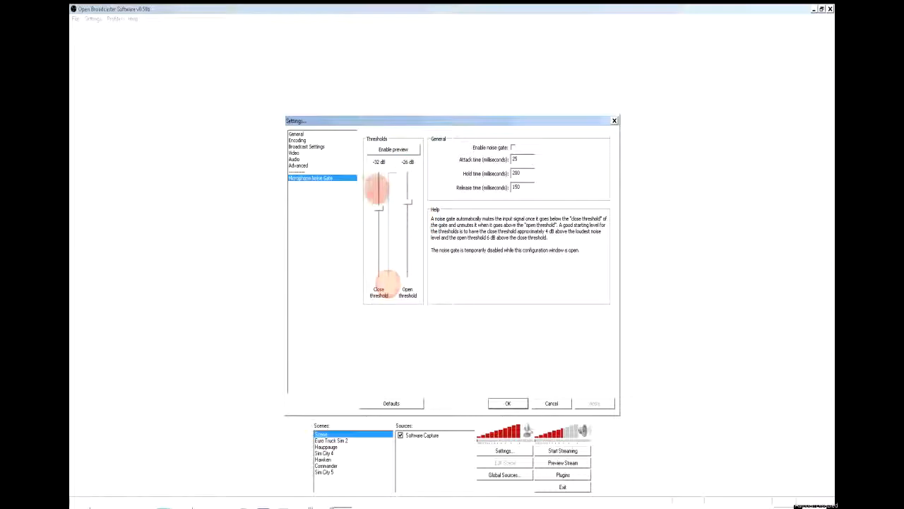
{"action": "left_click", "coordinate": [385, 149]}
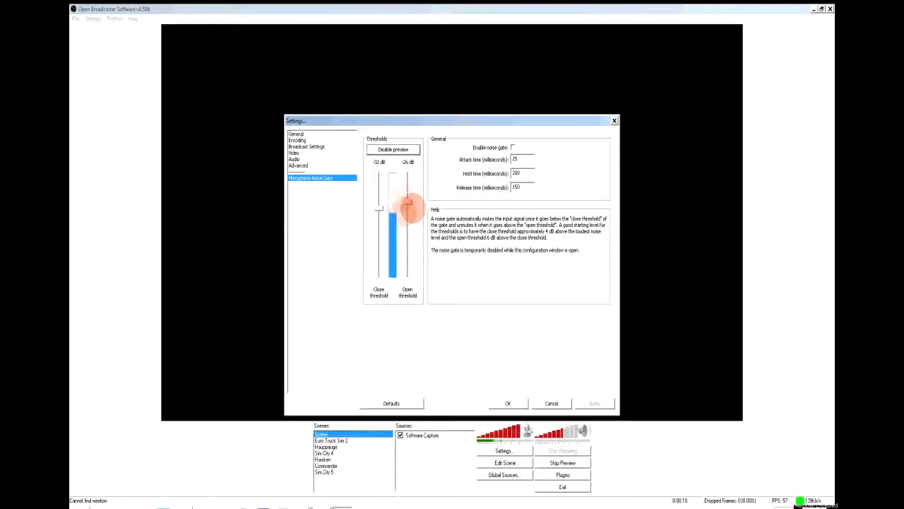
{"action": "left_click_drag", "start_coordinate": [406, 202], "coordinate": [406, 205]}
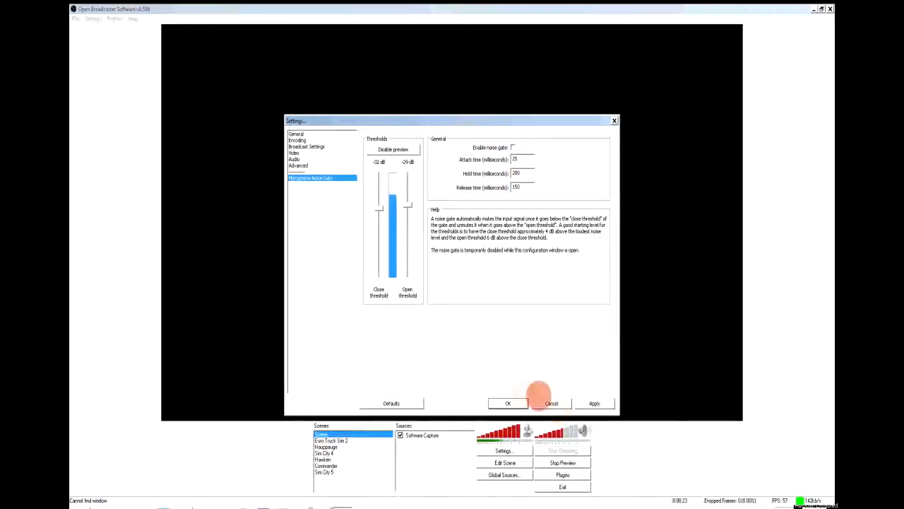
{"action": "left_click", "coordinate": [544, 402]}
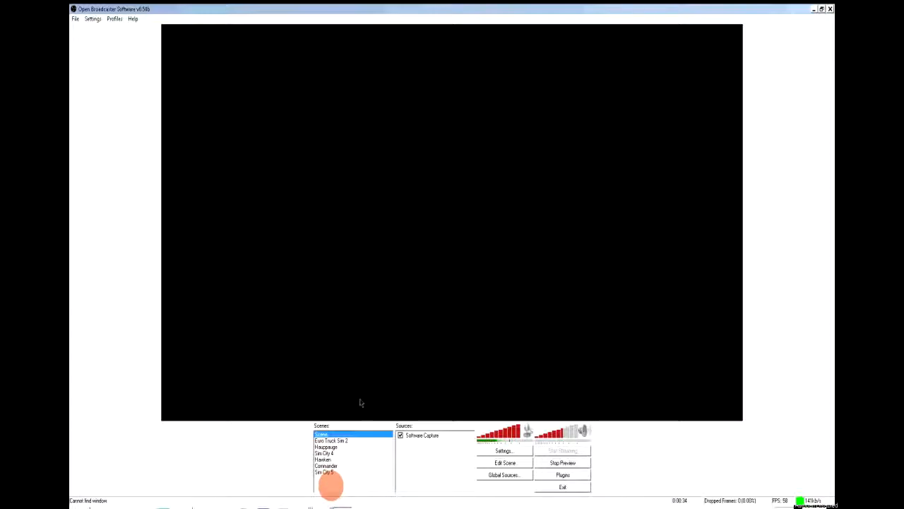
- Add a new scene named Scene 2 to the scene list
{"action": "right_click", "coordinate": [334, 478]}
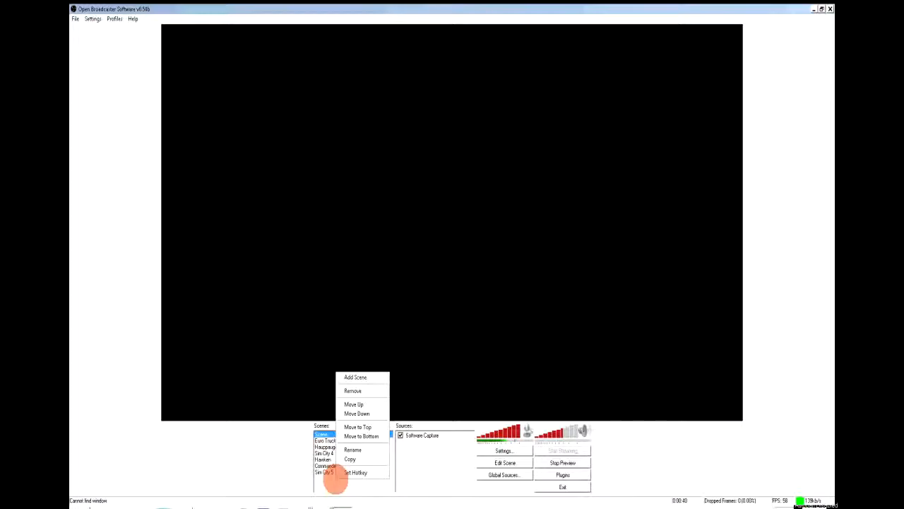
{"action": "left_click", "coordinate": [341, 379]}
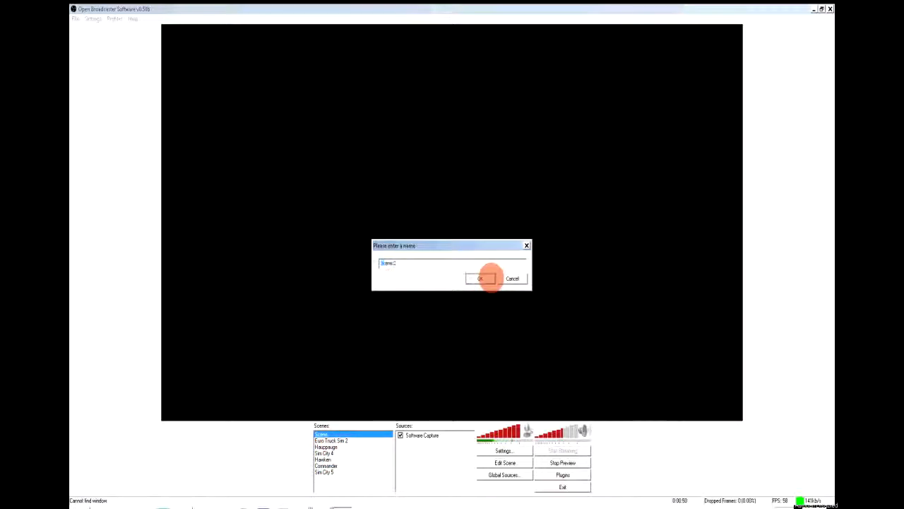
{"action": "left_click", "coordinate": [483, 278]}
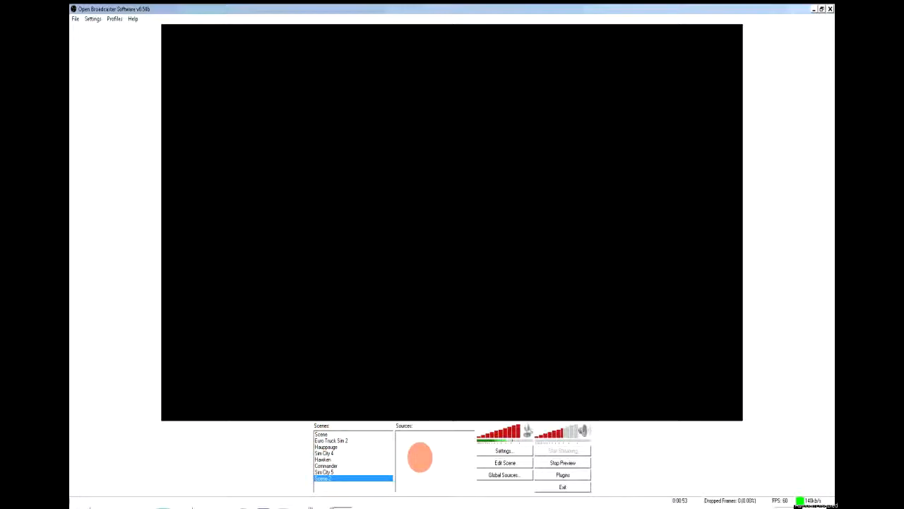
- Try to add a video capture device source to the new scene using the Hauppauge HD PVR Capture Device
{"action": "mouse_move", "coordinate": [428, 463]}
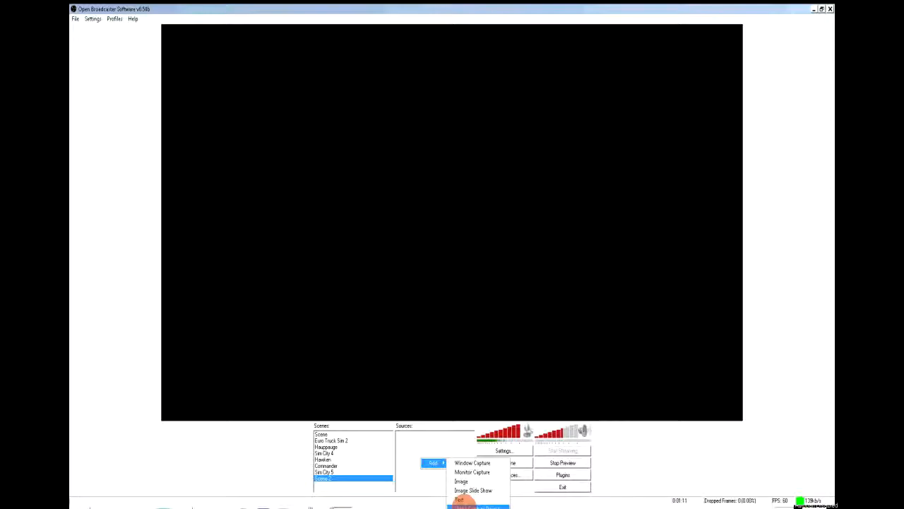
{"action": "left_click", "coordinate": [463, 506]}
{"action": "left_click", "coordinate": [478, 276]}
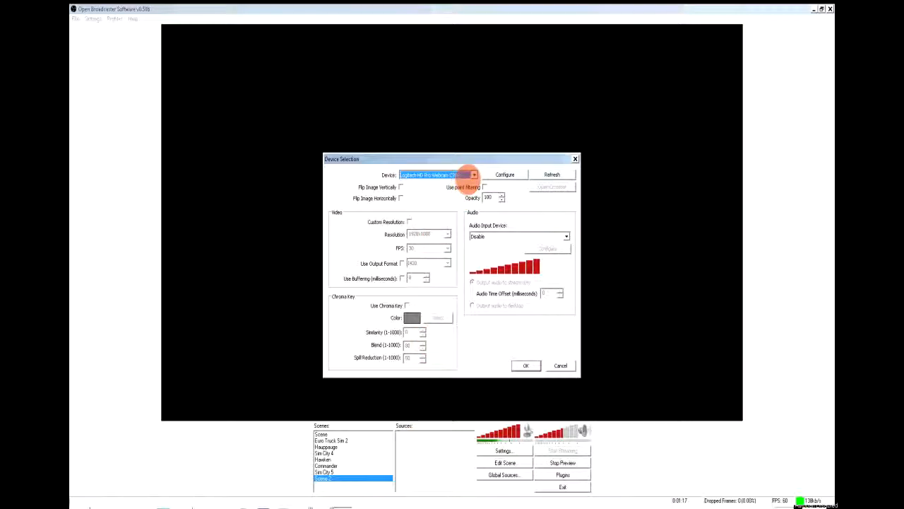
{"action": "left_click", "coordinate": [473, 174]}
{"action": "left_click", "coordinate": [445, 188]}
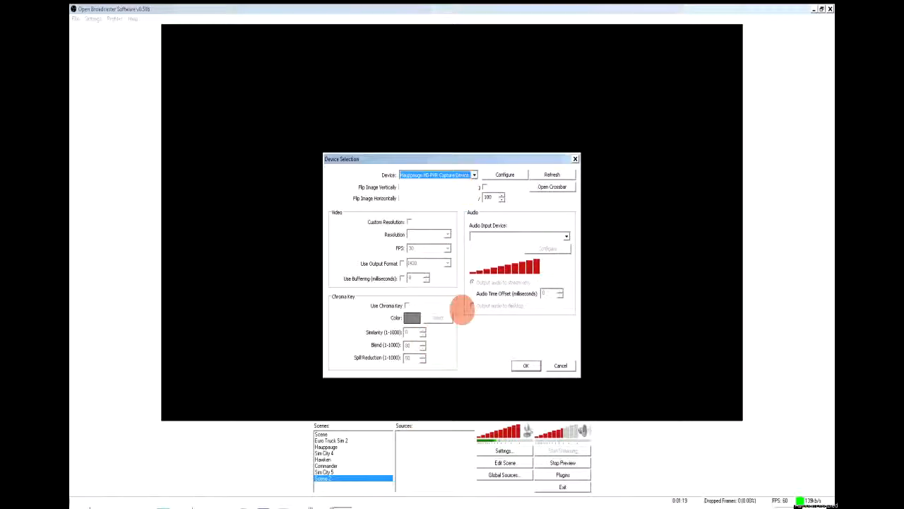
{"action": "left_click", "coordinate": [526, 365]}
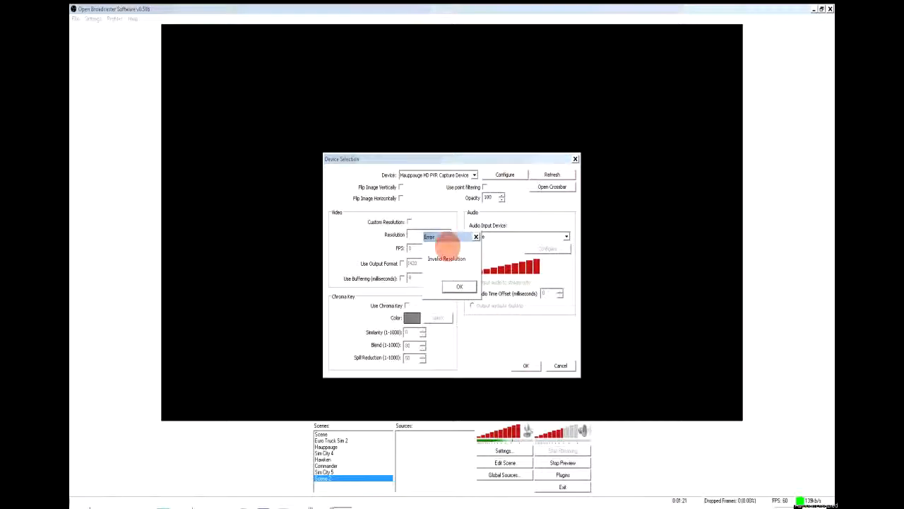
{"action": "left_click", "coordinate": [457, 288]}
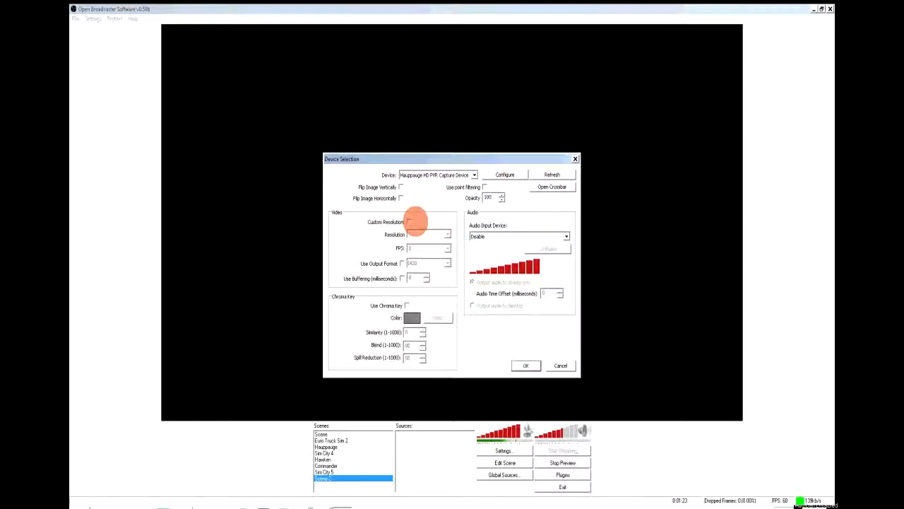
- Try custom resolutions of 1920x1080 and 1280x720 for the Hauppauge device, and cancel adding the source
{"action": "left_click", "coordinate": [409, 221]}
{"action": "left_click", "coordinate": [417, 234]}
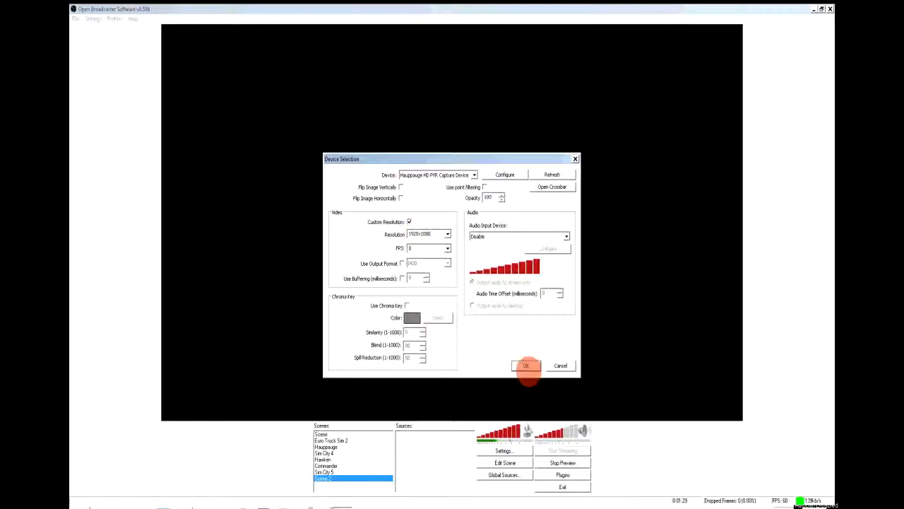
{"action": "left_click", "coordinate": [526, 365]}
{"action": "left_click", "coordinate": [487, 286]}
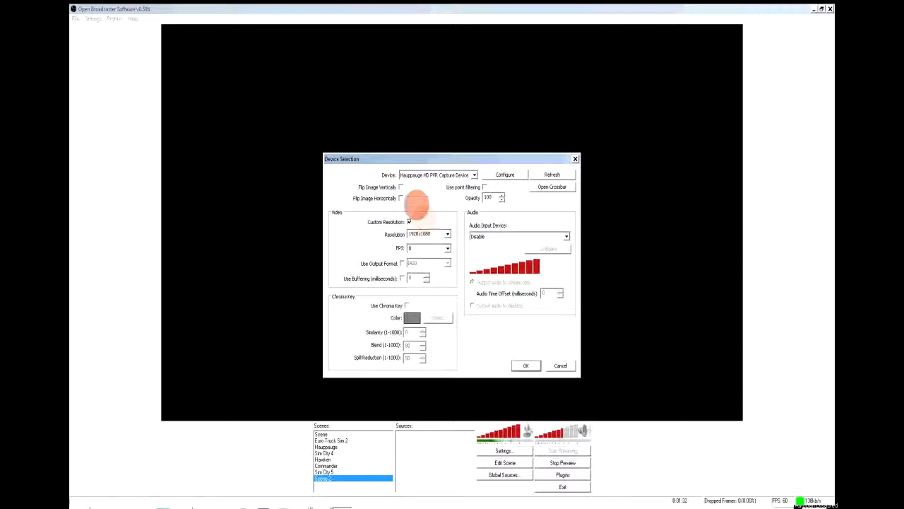
{"action": "double_click", "coordinate": [420, 233]}
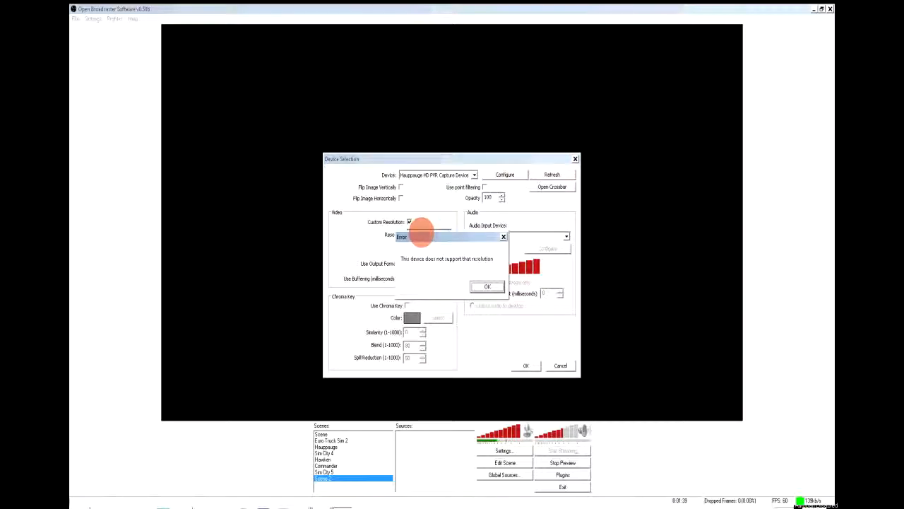
{"action": "left_click", "coordinate": [487, 285]}
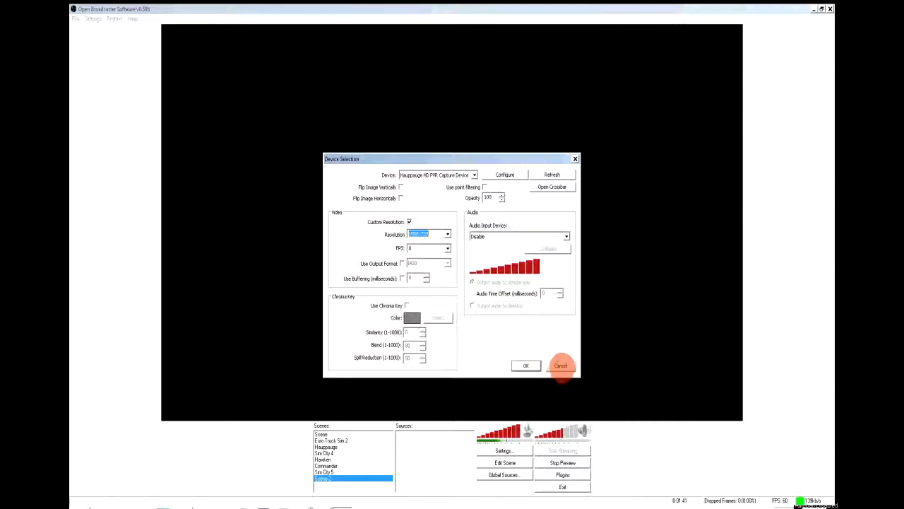
{"action": "left_click", "coordinate": [561, 365]}
- Open the Record Video module of ArcSoft TotalMedia Extreme, and add a Window Capture source of the desktop to Scene 2
{"action": "left_click", "coordinate": [417, 483]}
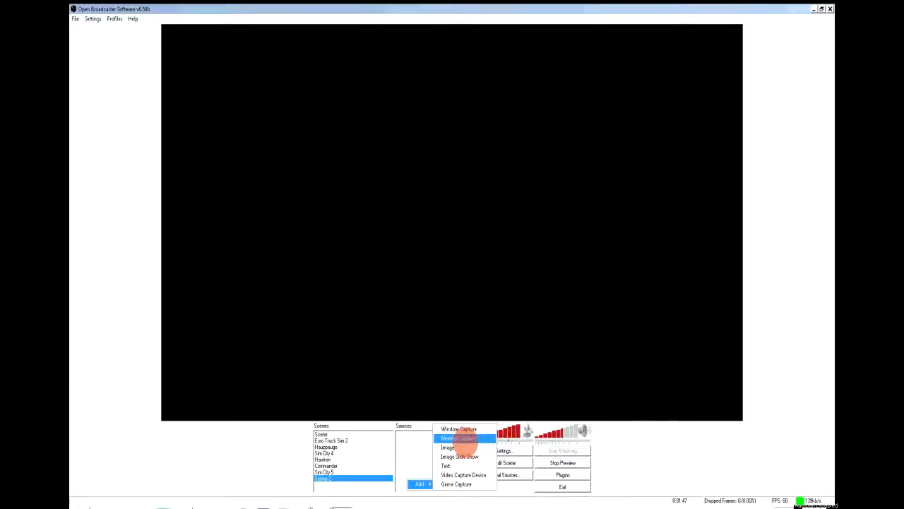
{"action": "left_click", "coordinate": [461, 429]}
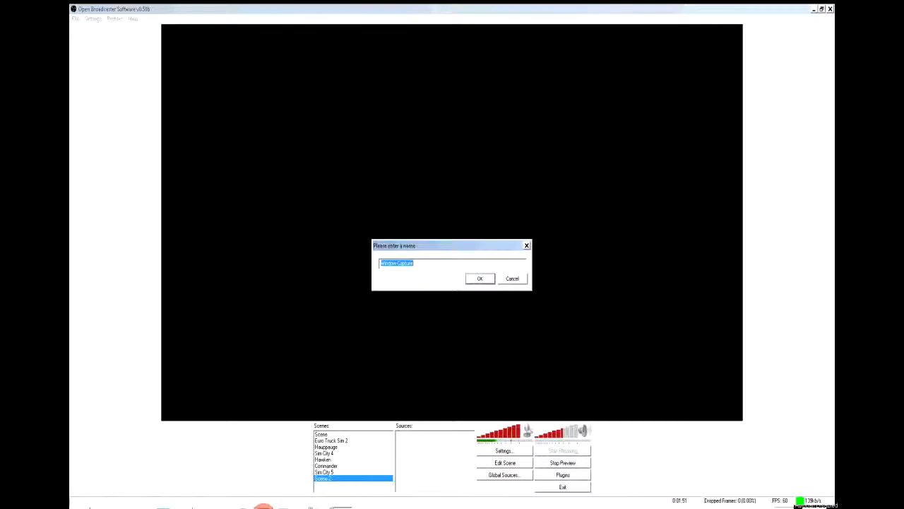
{"action": "left_click", "coordinate": [263, 507]}
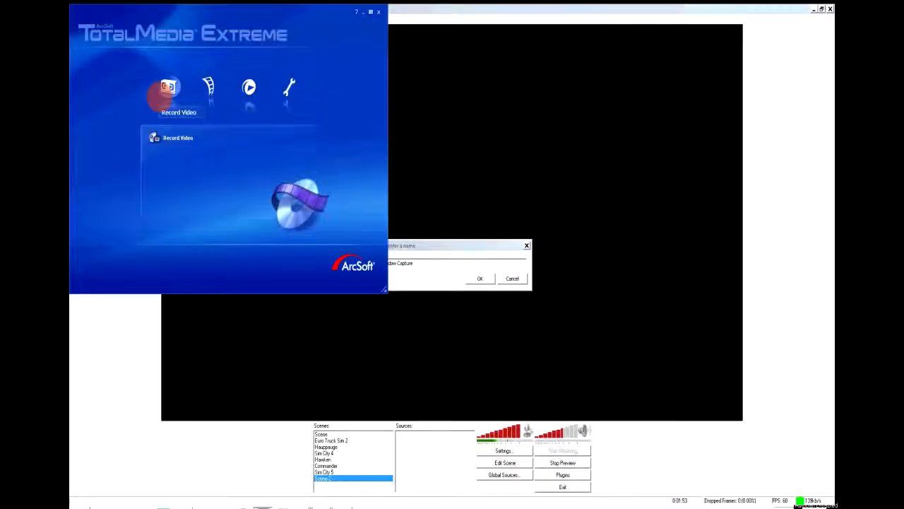
{"action": "left_click", "coordinate": [164, 90]}
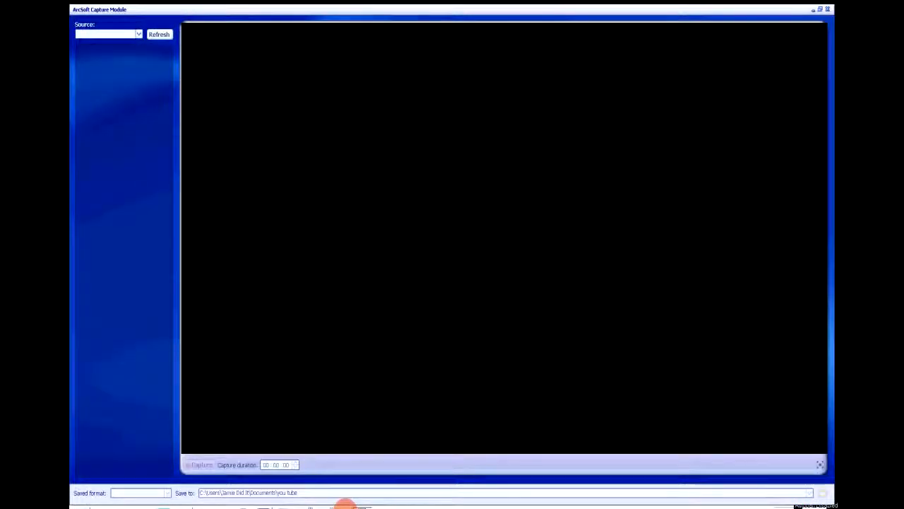
{"action": "mouse_move", "coordinate": [263, 506]}
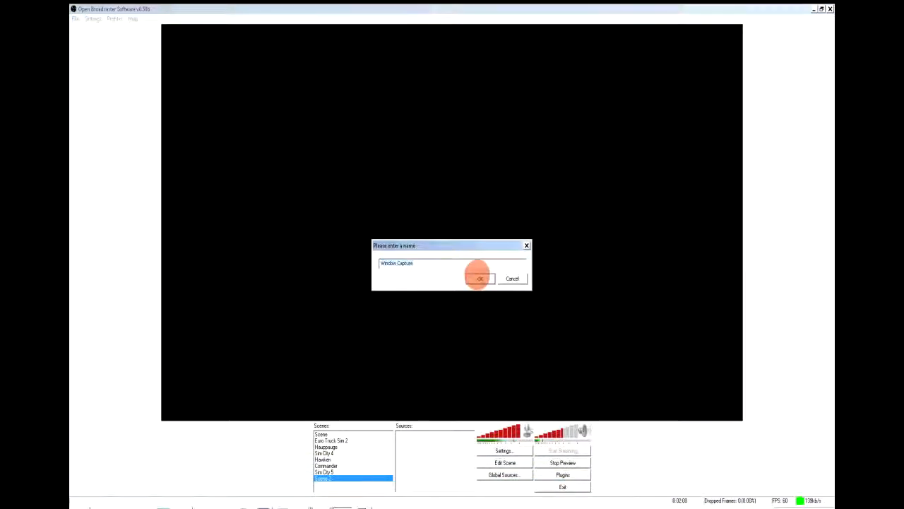
{"action": "left_click", "coordinate": [479, 278]}
{"action": "left_click", "coordinate": [513, 382]}
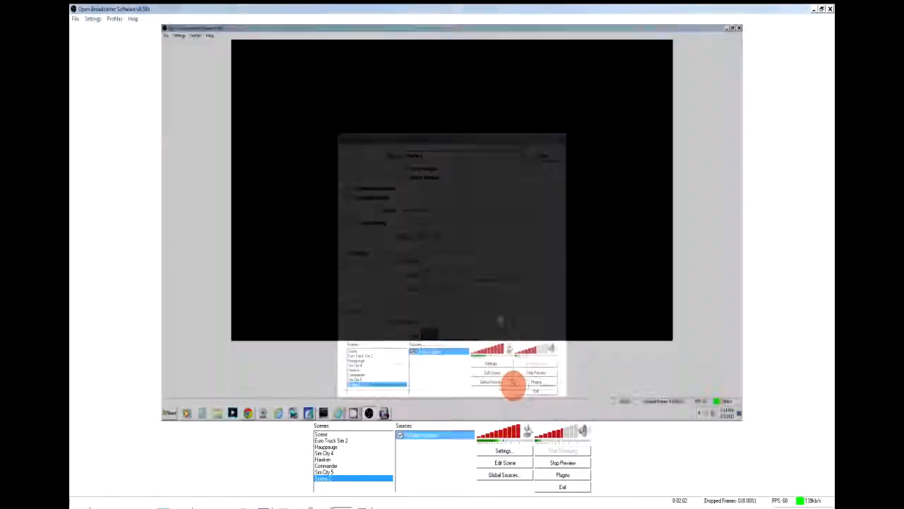